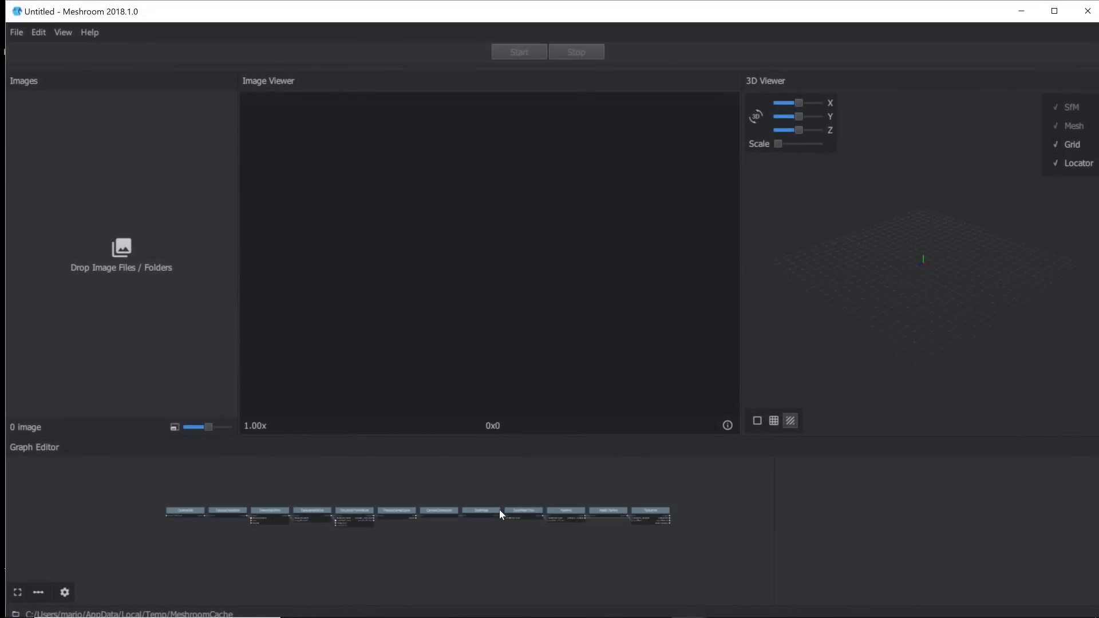
# Open the Footage\og folder, select all 333 PNG frames, and move the window over Meshroom
pyautogui.moveTo(491, 613)
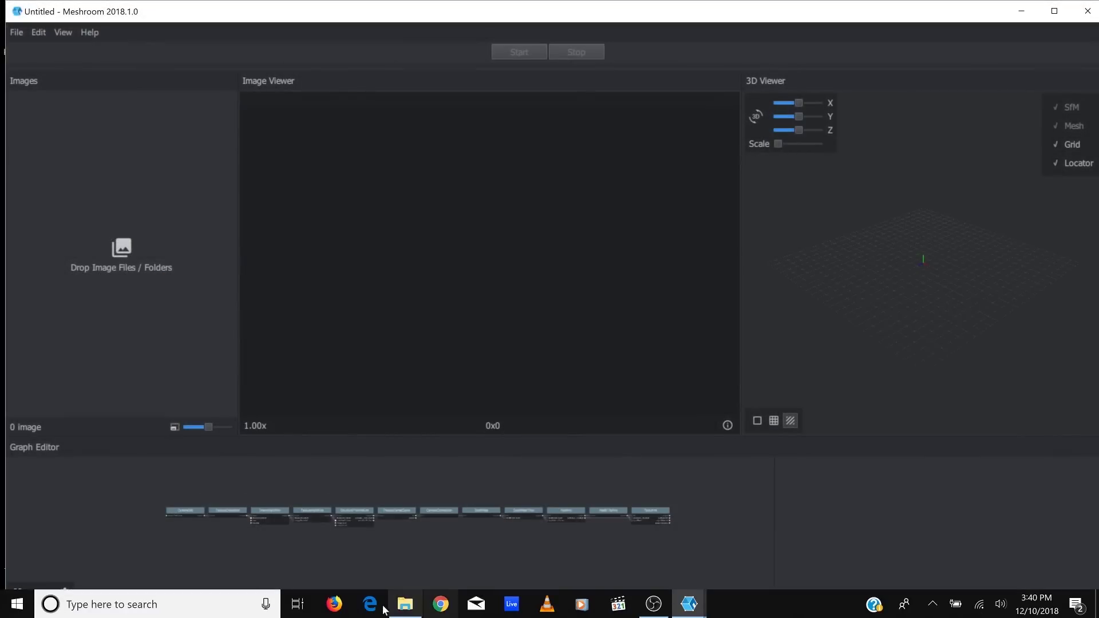
pyautogui.click(405, 604)
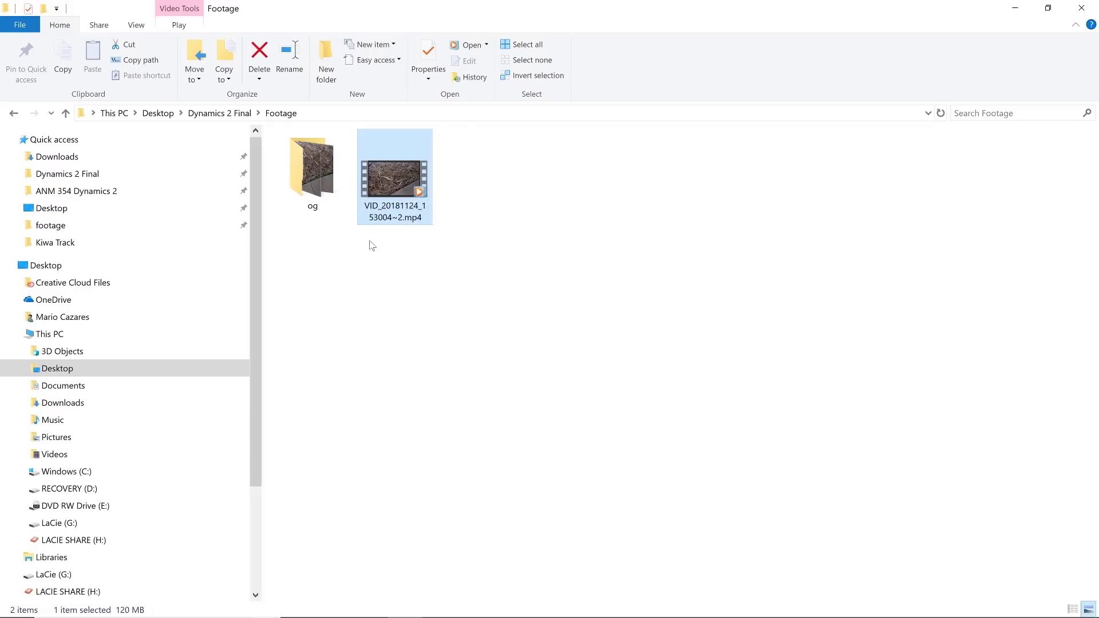
pyautogui.doubleClick(312, 172)
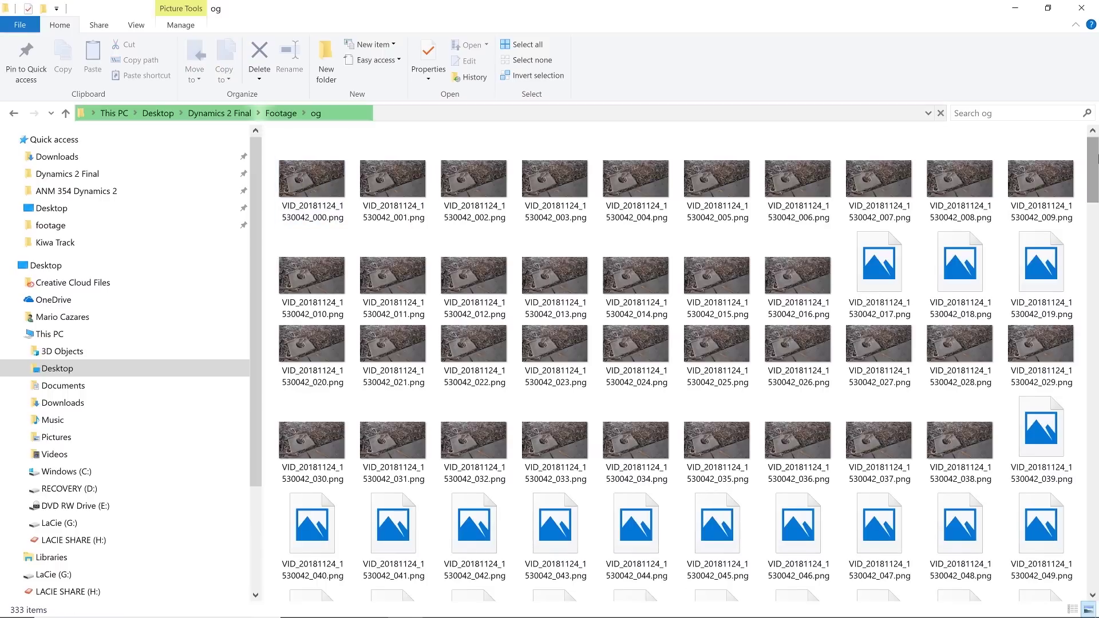
pyautogui.scroll(-5, 1095, 236)
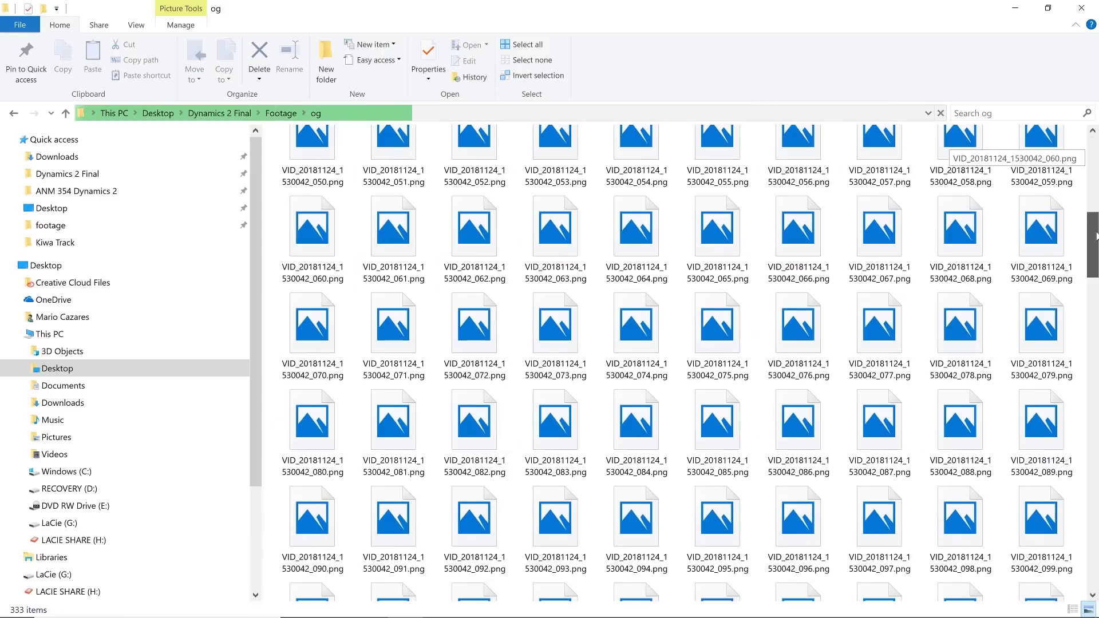
pyautogui.hotkey('ctrl', 'a')
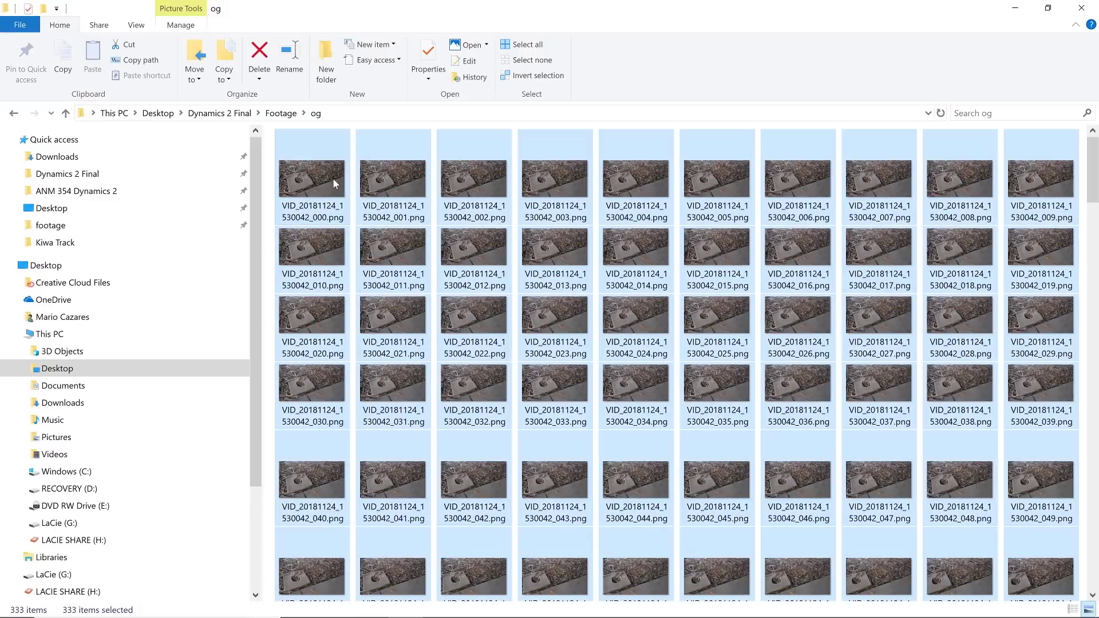
pyautogui.moveTo(561, 8); pyautogui.dragTo(697, 93)
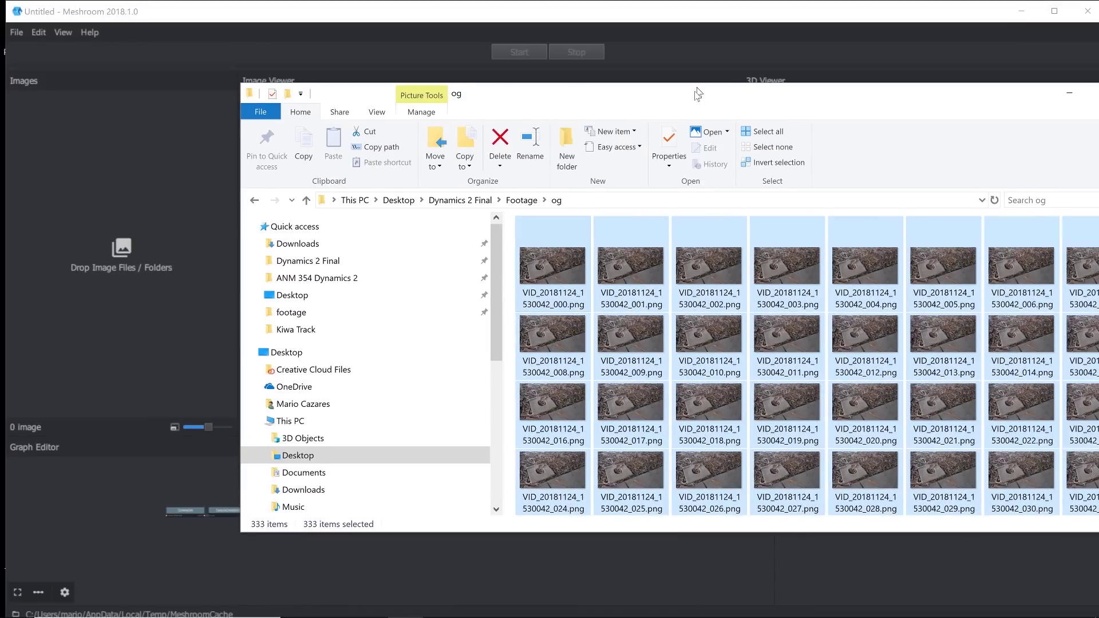
# Drop the 333 frames into Meshroom, save as testscan.mg in Test Scan, and start reconstruction
pyautogui.moveTo(721, 304); pyautogui.dragTo(154, 229)
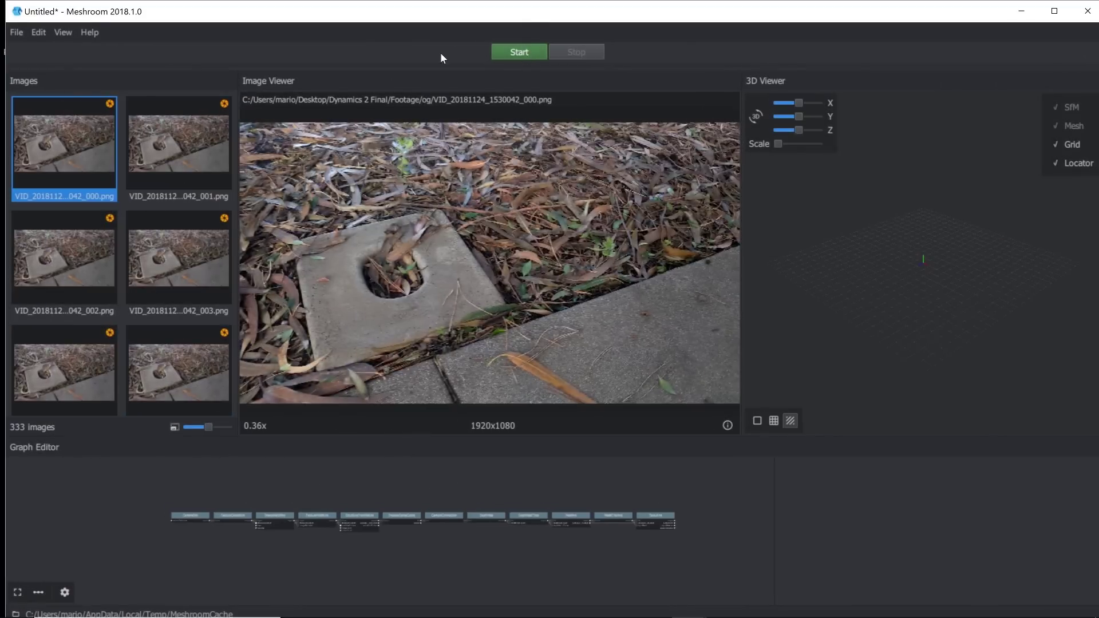
pyautogui.click(14, 34)
pyautogui.click(43, 85)
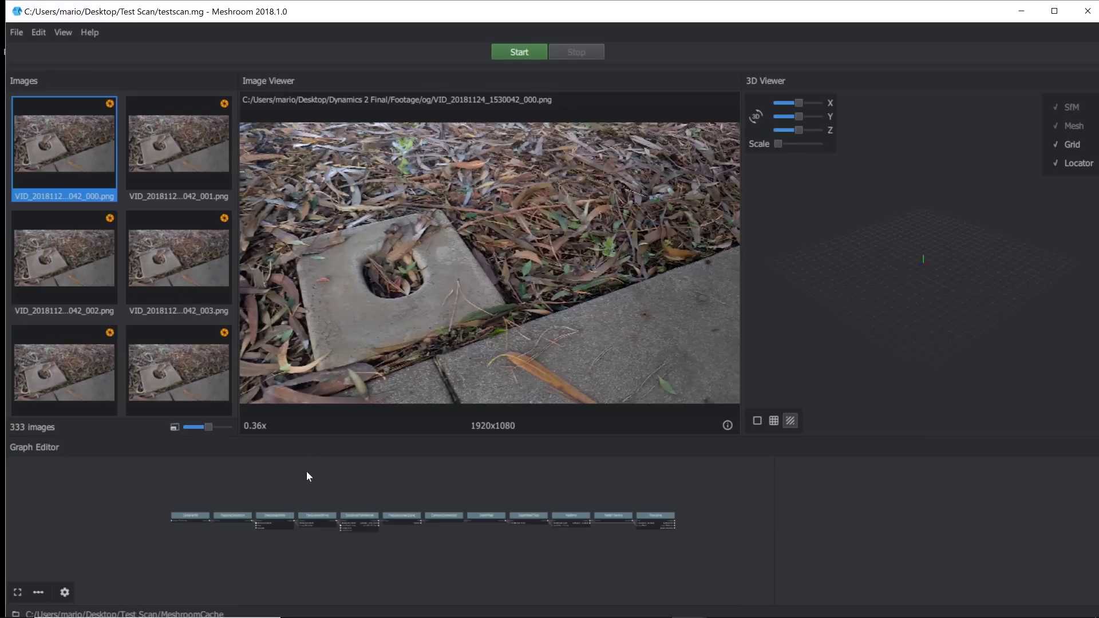
pyautogui.click(519, 52)
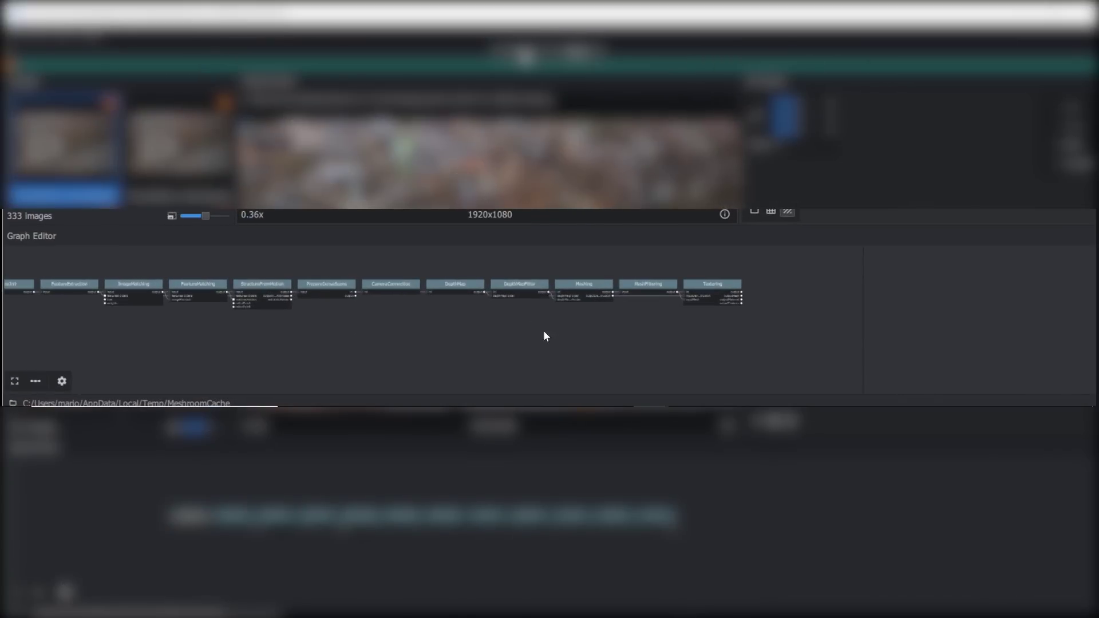
# Pan the graph of the finished dynamics2_groundtrack project with all 333 cameras solved
pyautogui.moveTo(544, 331); pyautogui.dragTo(533, 332, button='middle')
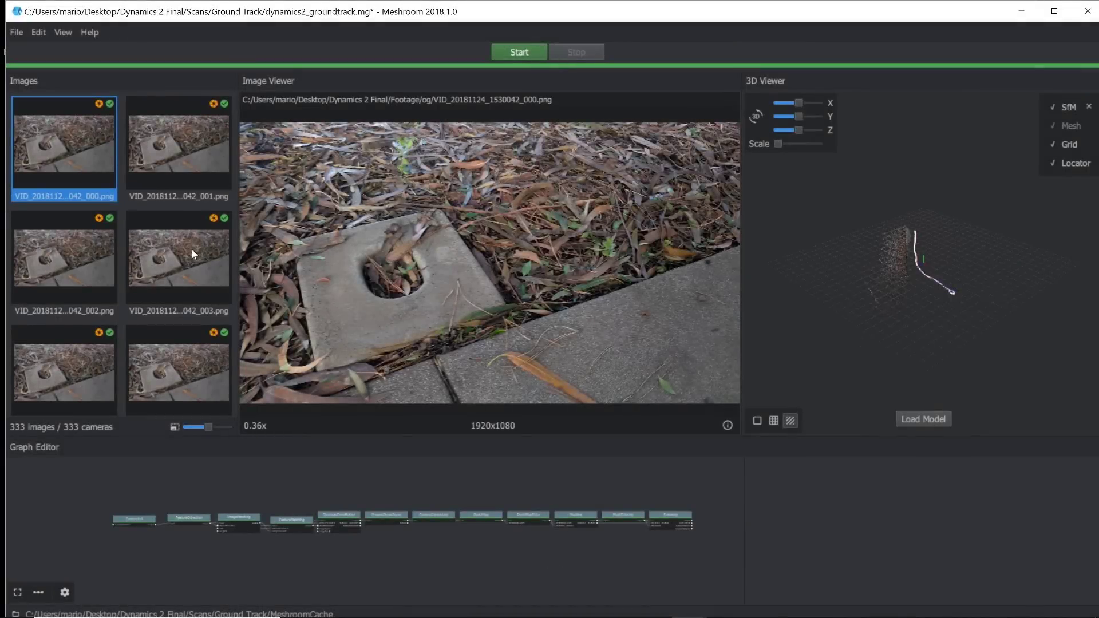
# Navigate the graph to the Texturing node and show its settings: 4096 texture side, png type
pyautogui.moveTo(547, 480); pyautogui.dragTo(549, 482, button='middle')
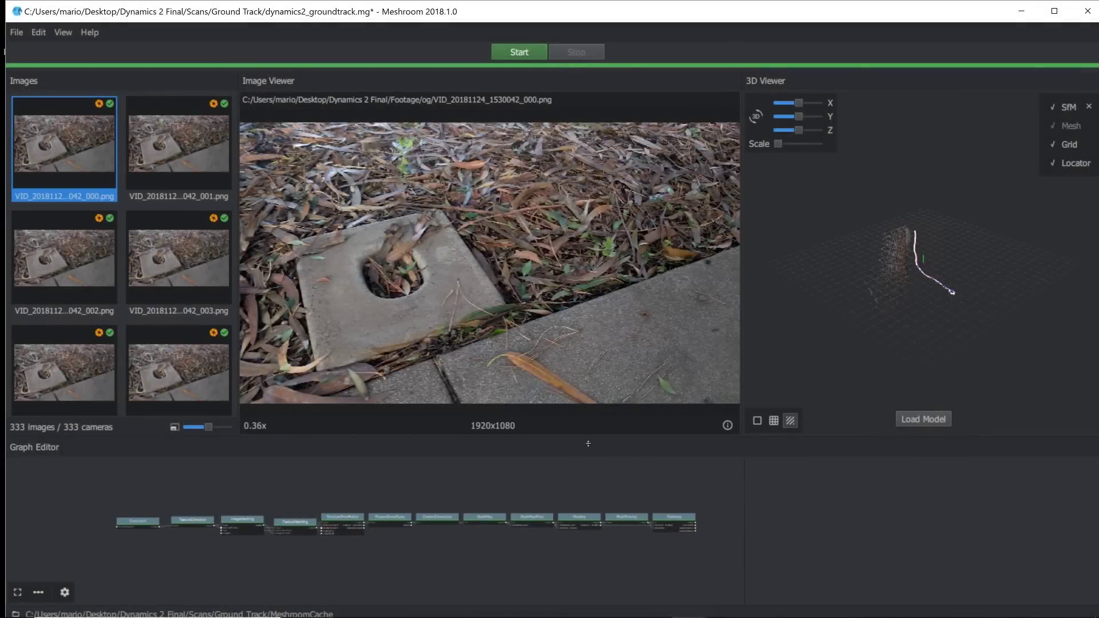
pyautogui.scroll(1, 596, 485)
pyautogui.scroll(1, 499, 497)
pyautogui.moveTo(535, 508); pyautogui.dragTo(425, 484, button='middle')
pyautogui.scroll(-2, 500, 496)
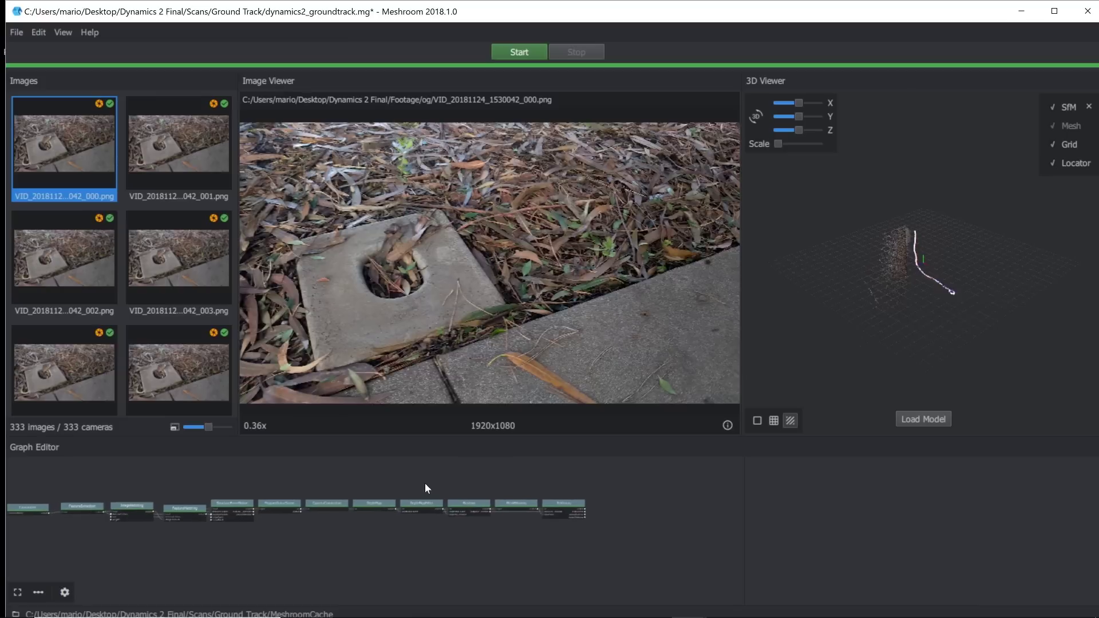
pyautogui.scroll(2, 581, 486)
pyautogui.scroll(2, 580, 483)
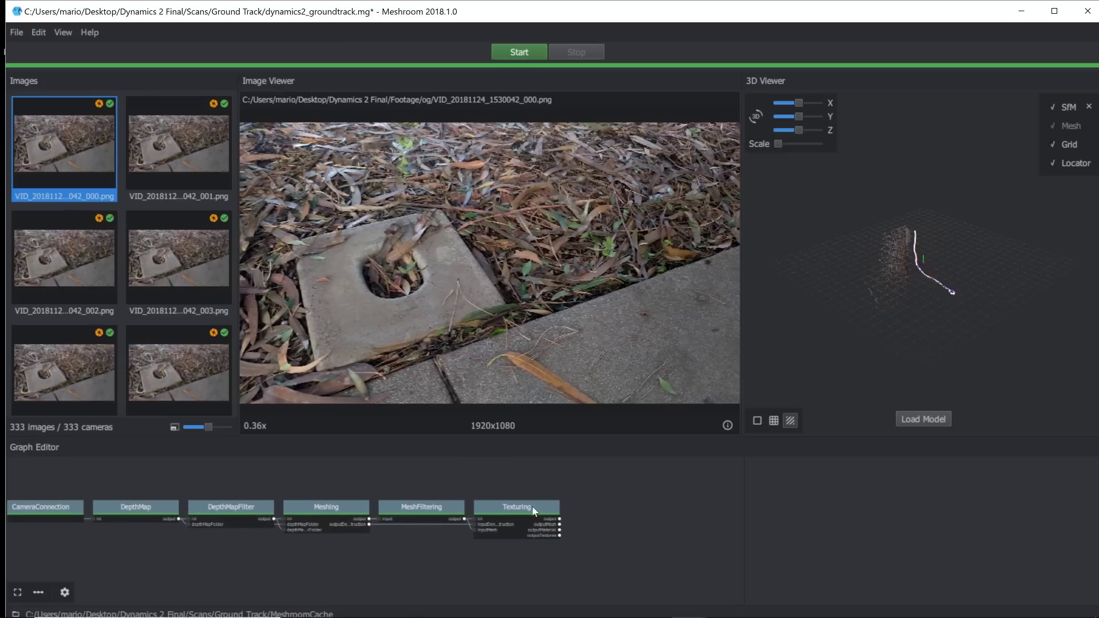
pyautogui.click(530, 513)
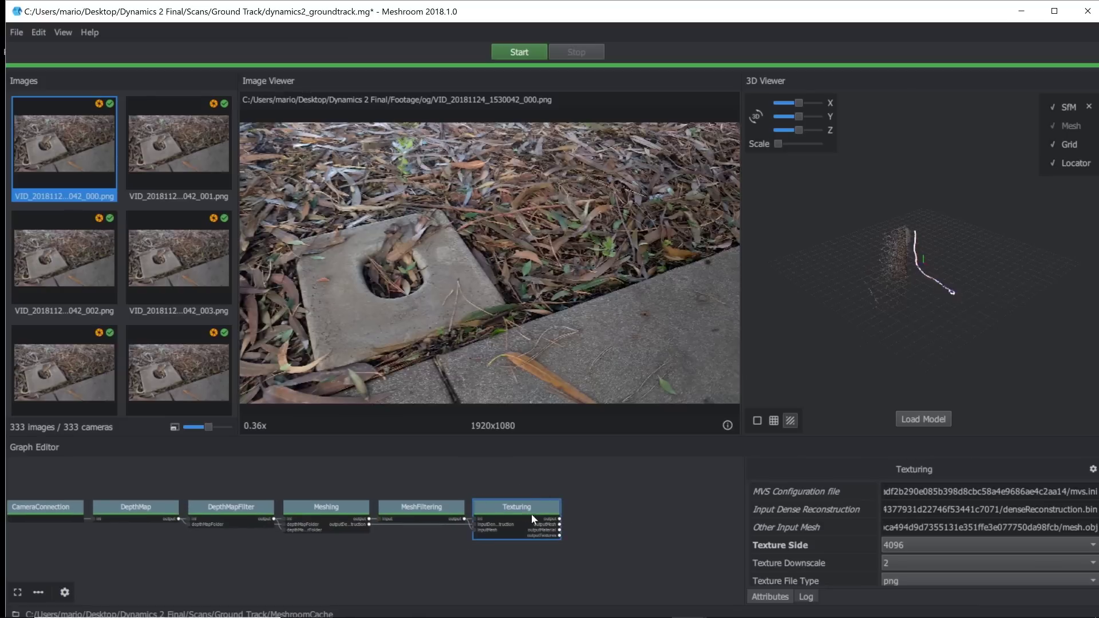
pyautogui.rightClick(525, 504)
pyautogui.click(555, 535)
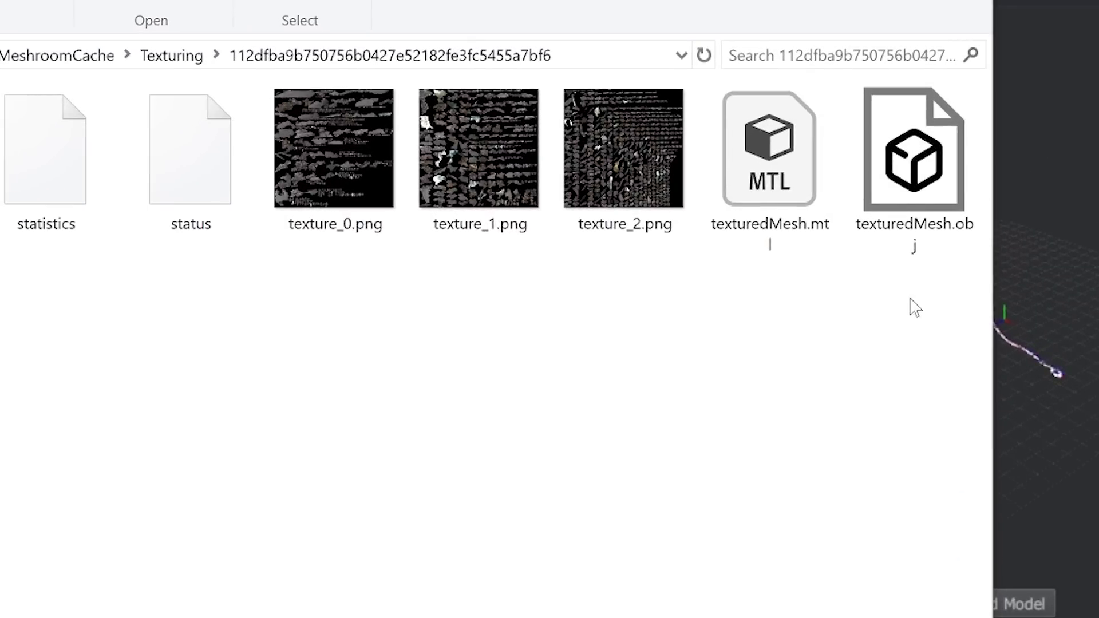
pyautogui.click(904, 204)
pyautogui.click(770, 209)
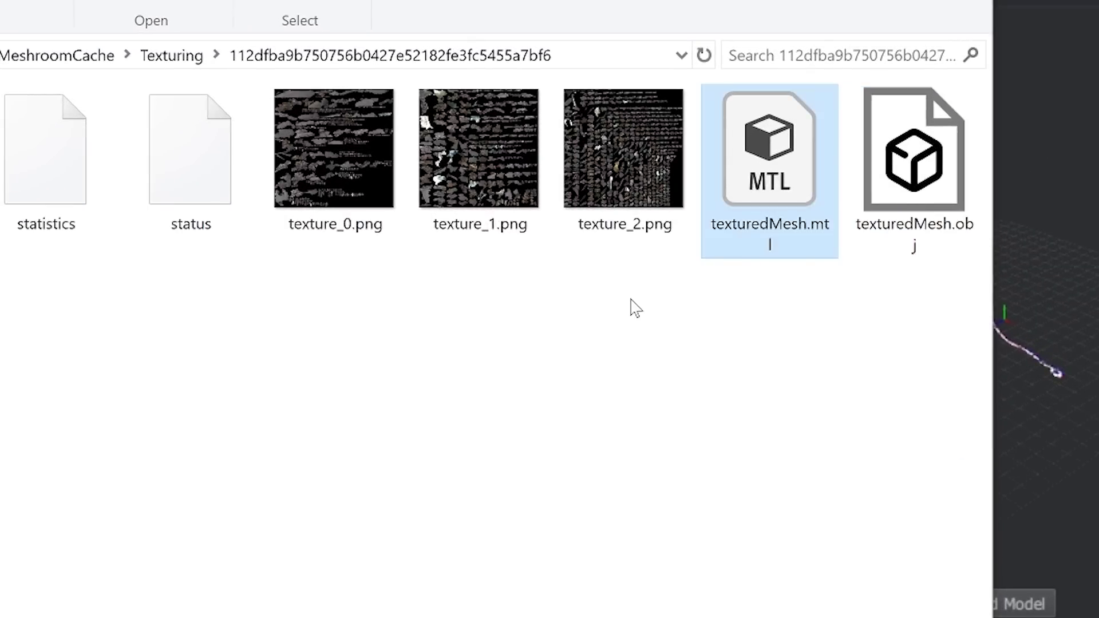
pyautogui.moveTo(635, 308); pyautogui.dragTo(367, 224)
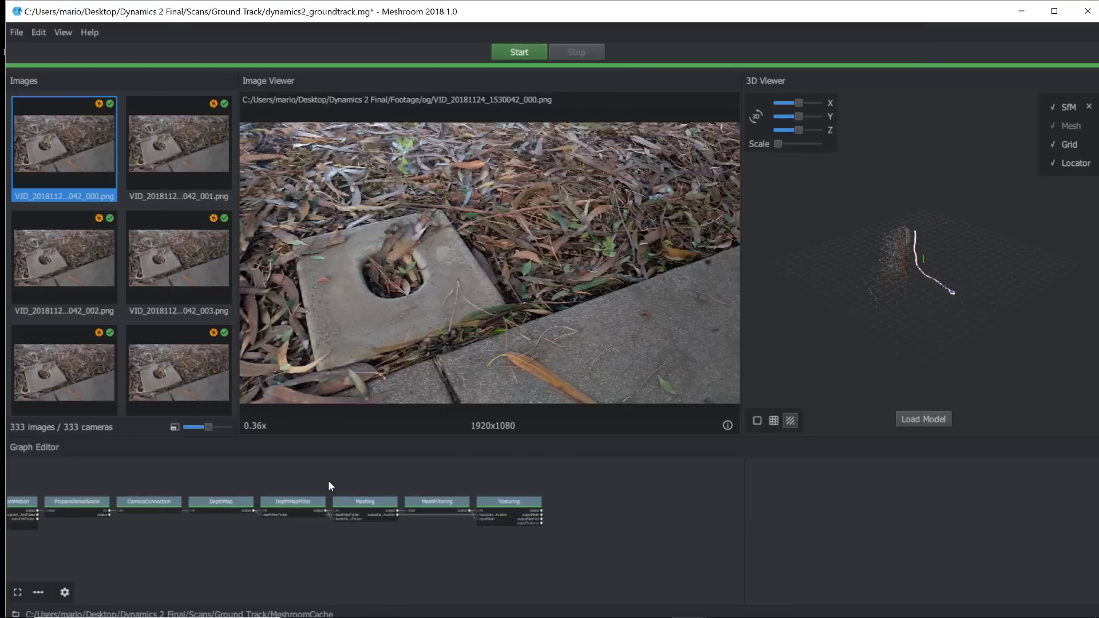
# Add an ExportAnimatedCamera node and connect StructureFromMotion's output to its input
pyautogui.moveTo(43, 548); pyautogui.dragTo(229, 548, button='middle')
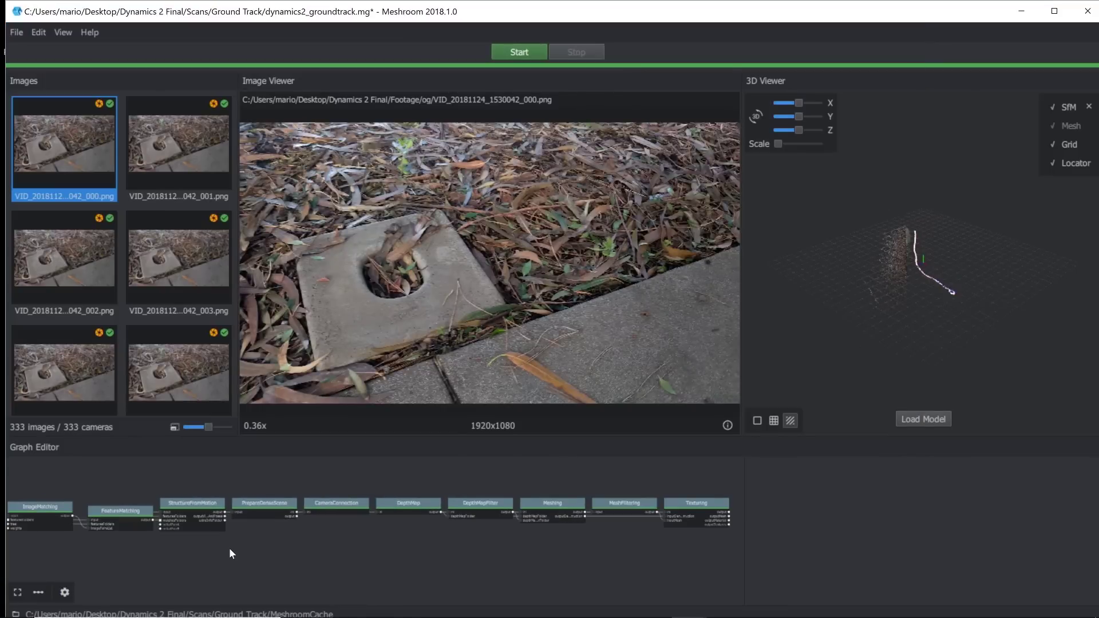
pyautogui.scroll(3, 390, 538)
pyautogui.moveTo(229, 548); pyautogui.dragTo(387, 532, button='middle')
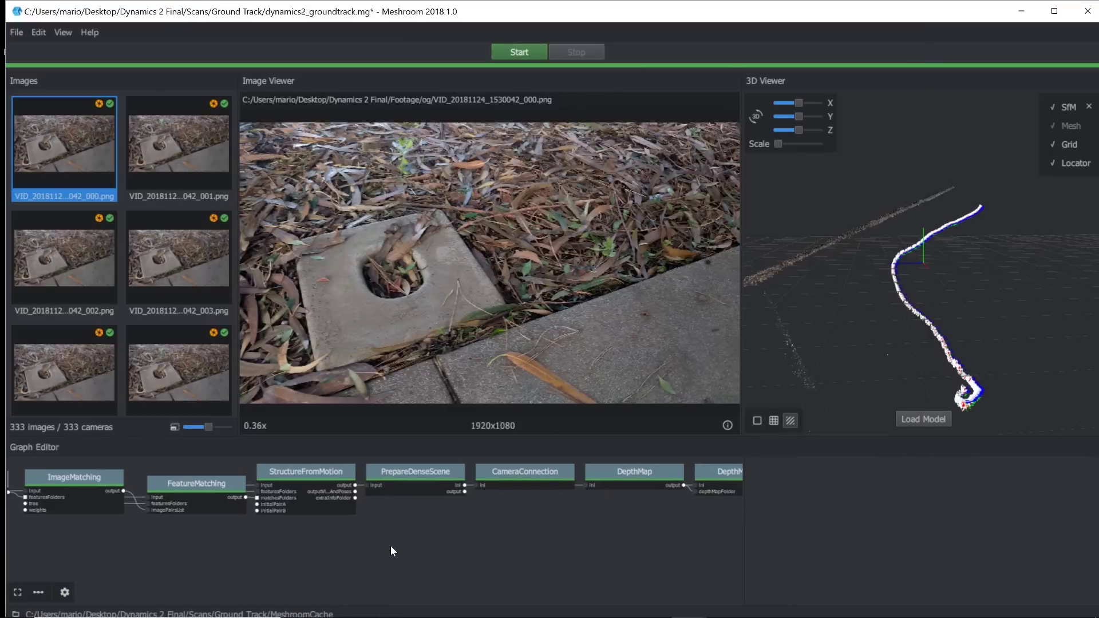
pyautogui.rightClick(391, 545)
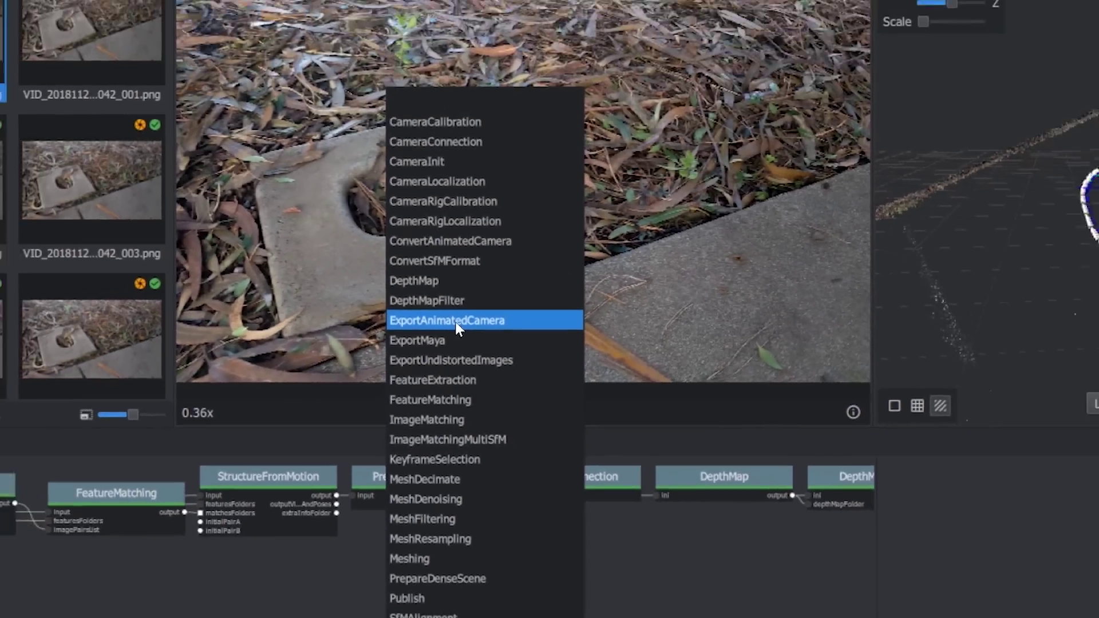
pyautogui.click(470, 201)
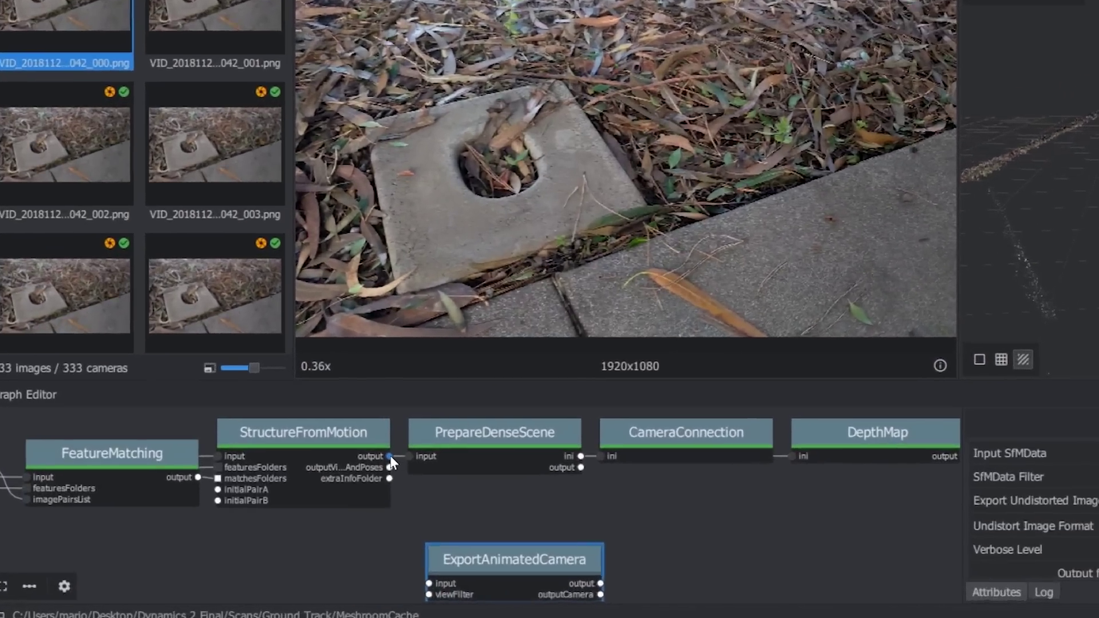
pyautogui.moveTo(390, 457); pyautogui.dragTo(486, 579)
# Turn off Export Undistorted Images on the ExportAnimatedCamera node
pyautogui.moveTo(750, 507); pyautogui.dragTo(722, 468, button='middle')
pyautogui.click(627, 512)
pyautogui.scroll(-1, 892, 512)
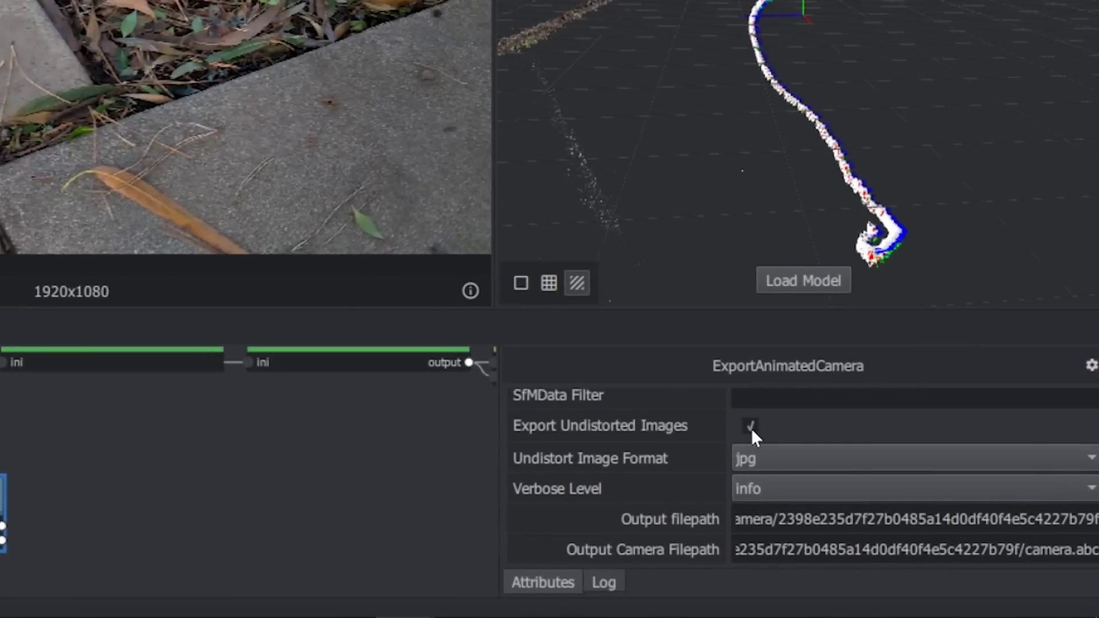
pyautogui.click(750, 428)
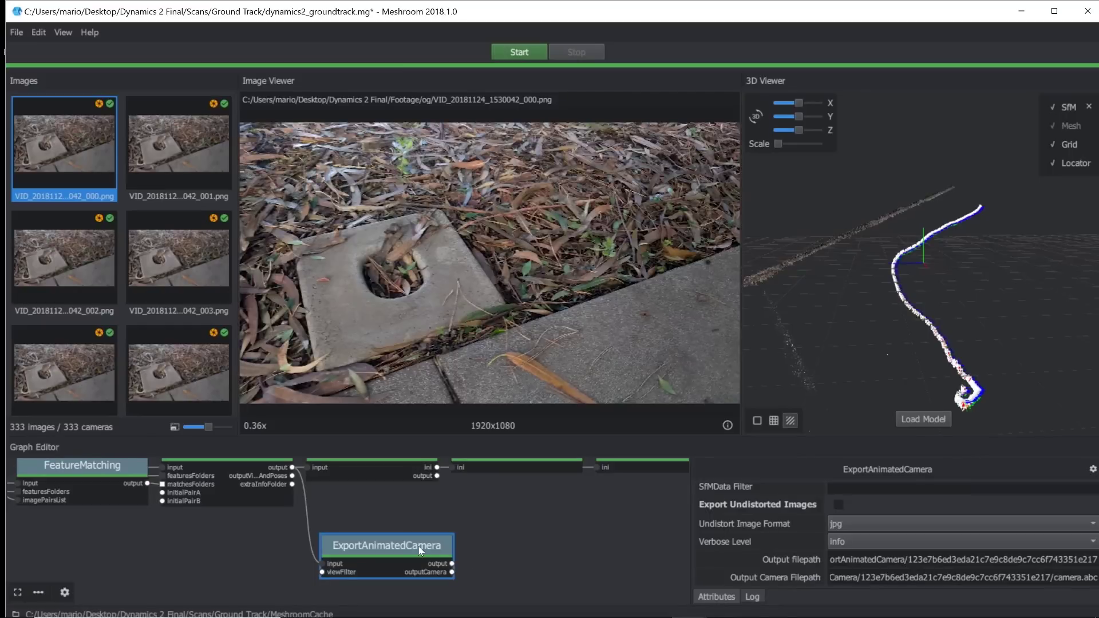
# Compute ExportAnimatedCamera and open its output folder to find camera.abc
pyautogui.rightClick(389, 548)
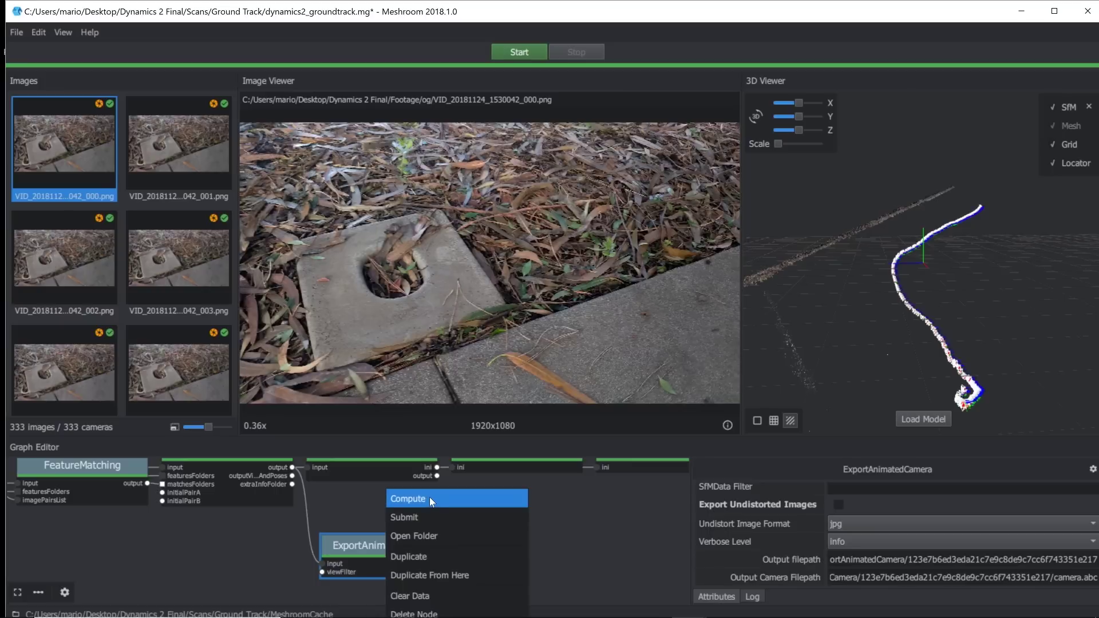
pyautogui.click(342, 521)
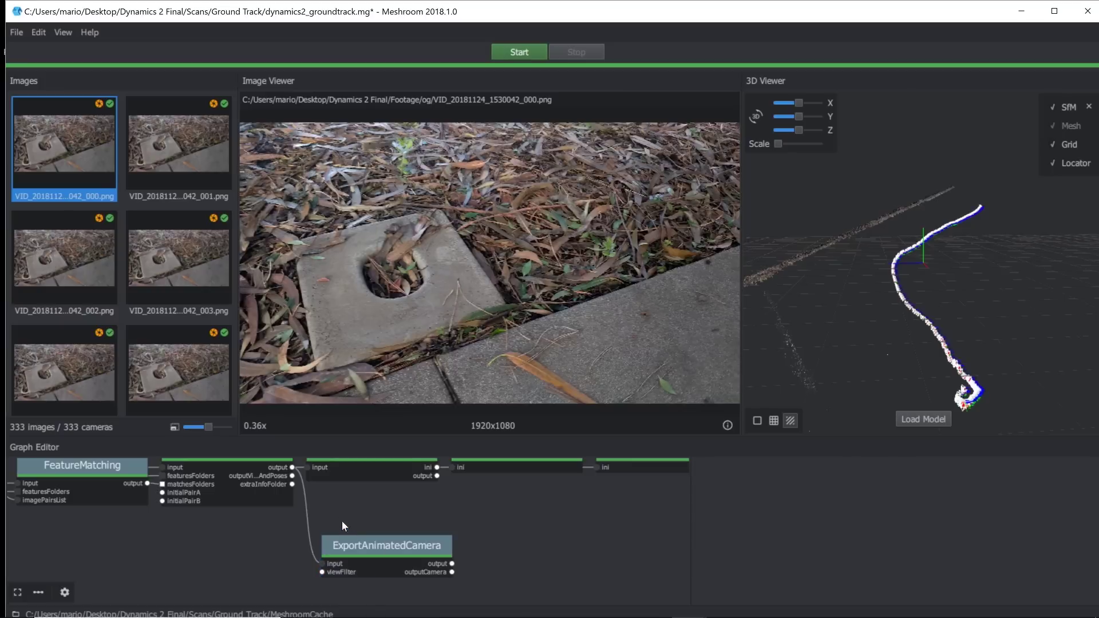
pyautogui.rightClick(380, 545)
pyautogui.click(393, 536)
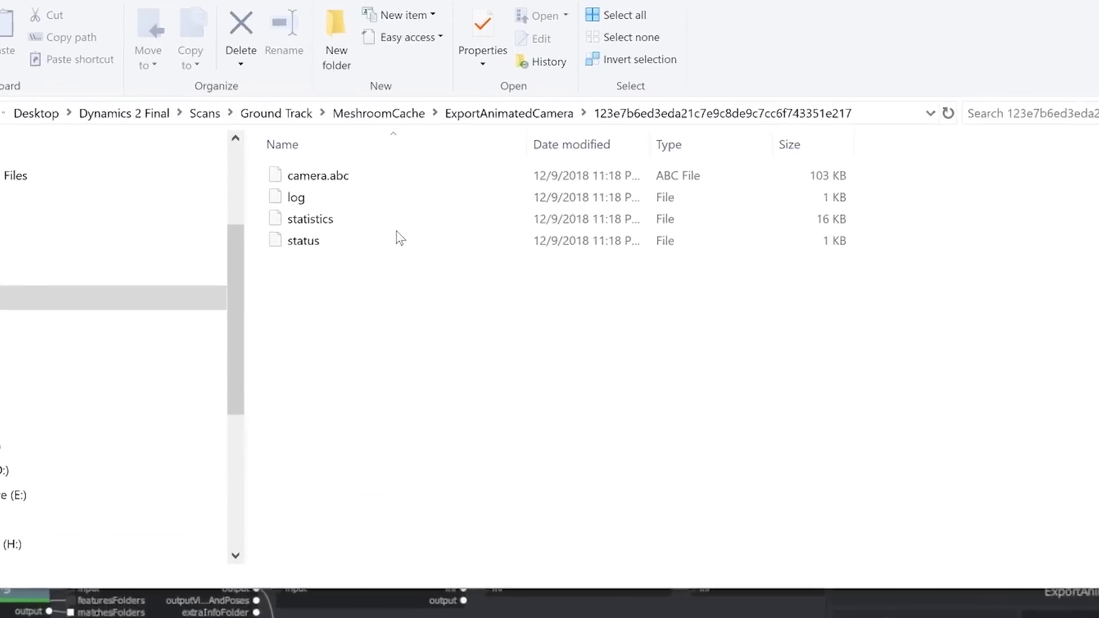
pyautogui.click(375, 177)
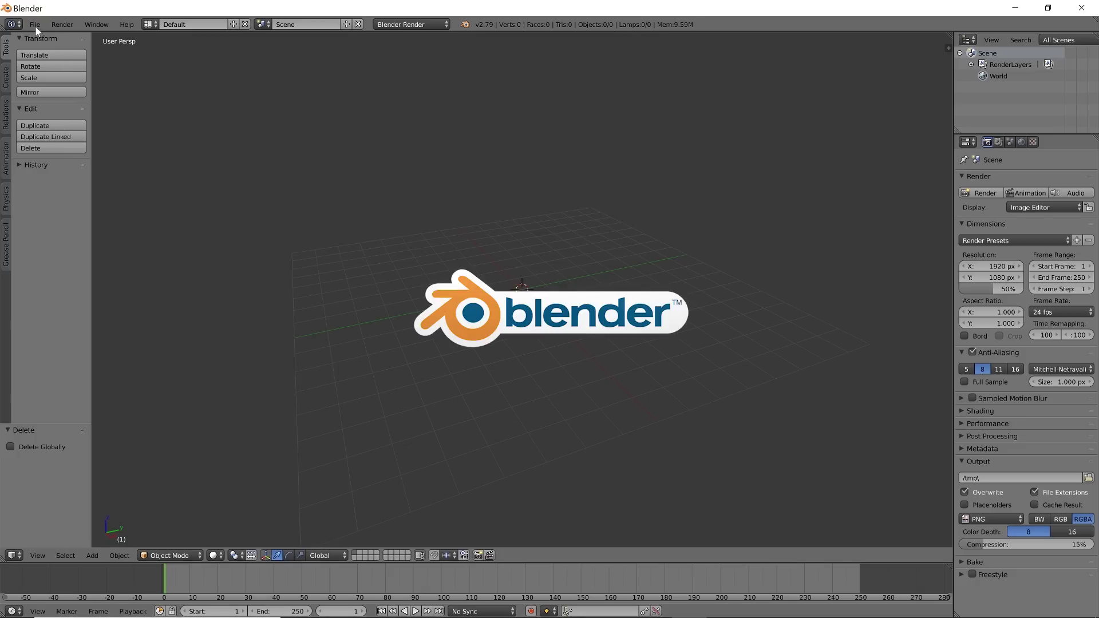
# Import camera.abc as Alembic from MeshroomCache\ExportAnimatedCamera in Blender, which crashes
pyautogui.click(35, 25)
pyautogui.moveTo(102, 245)
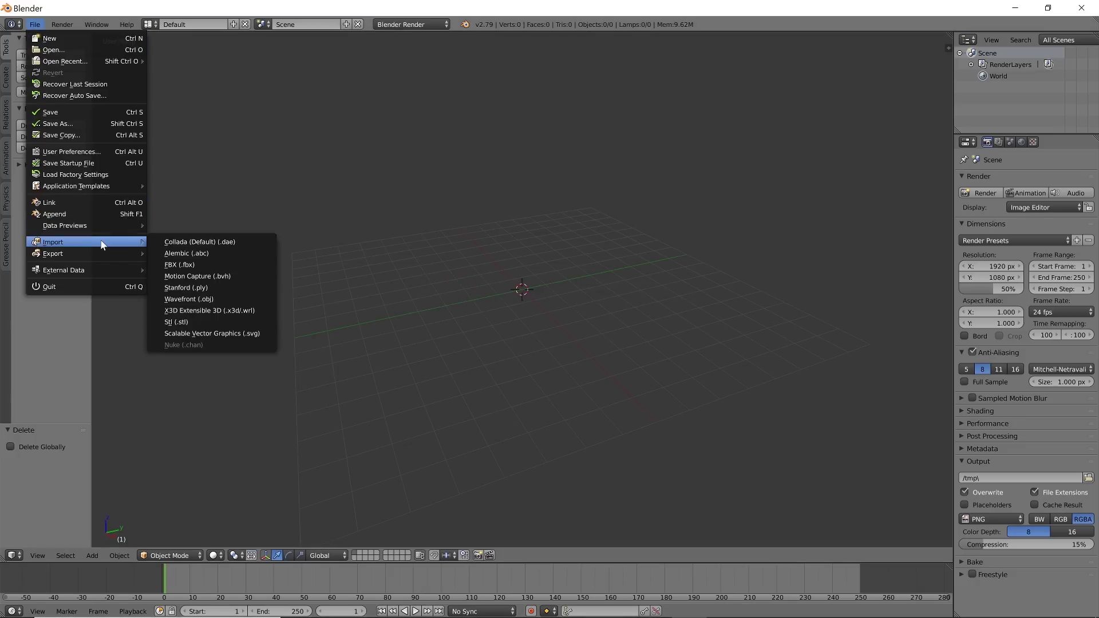
pyautogui.click(214, 253)
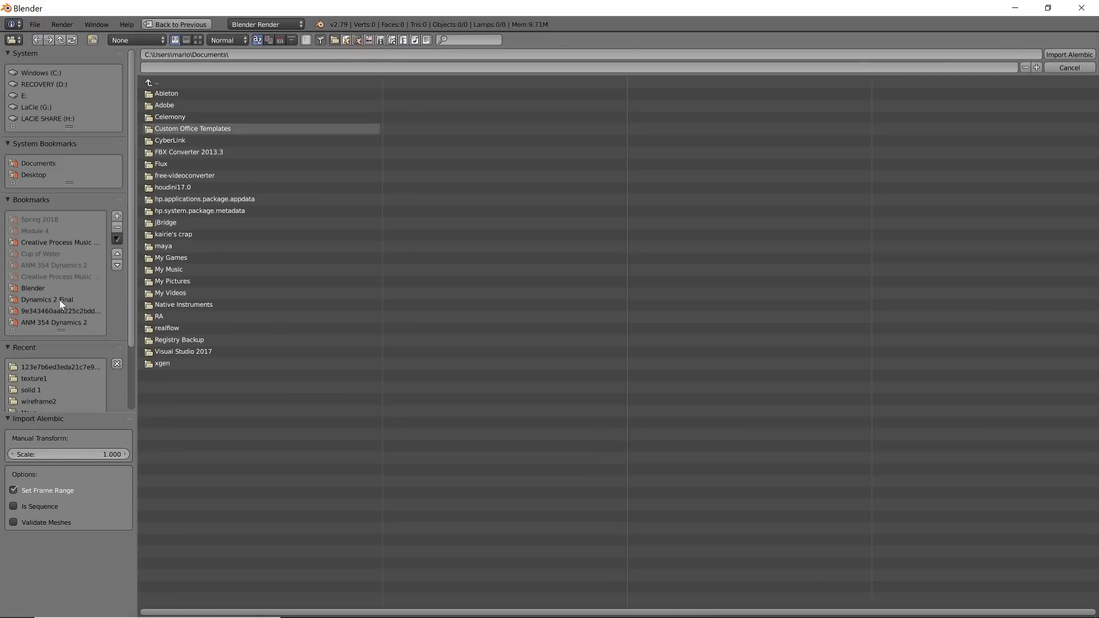
pyautogui.click(59, 300)
pyautogui.click(176, 141)
pyautogui.click(179, 95)
pyautogui.click(194, 152)
pyautogui.click(217, 95)
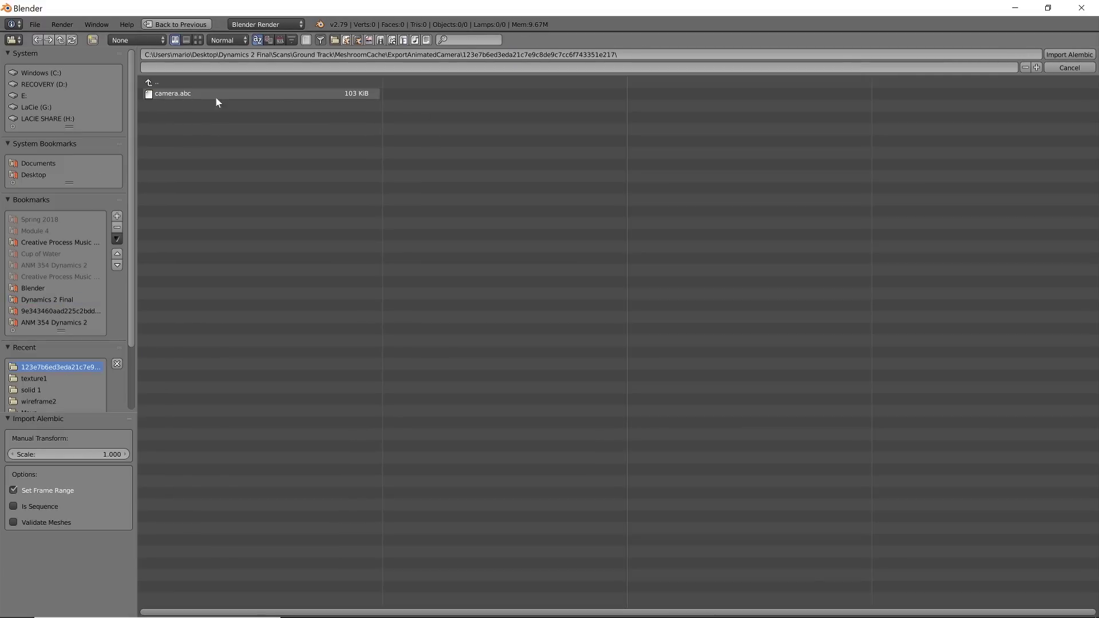
pyautogui.doubleClick(174, 94)
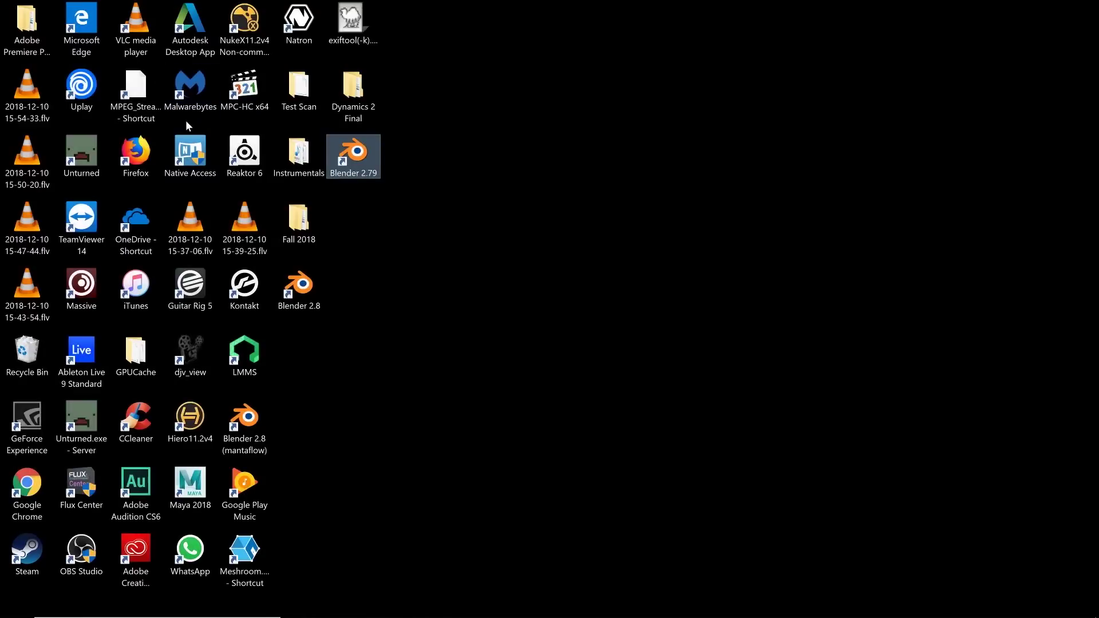
# Launch Maya 2018 from the desktop and dismiss the What's New Highlight Settings notice
pyautogui.click(736, 389)
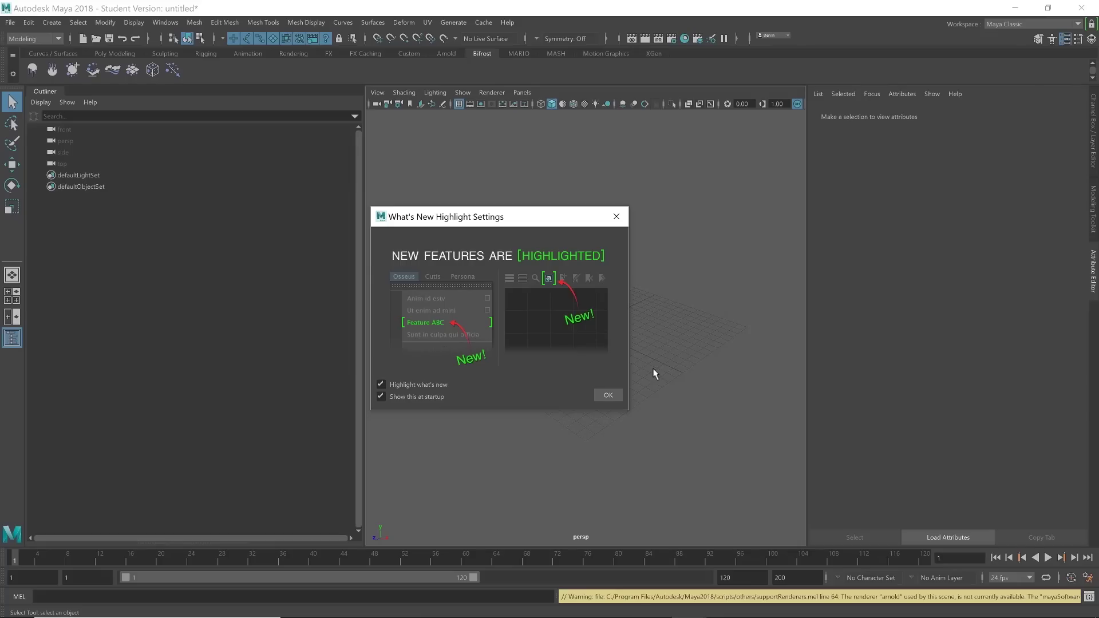
pyautogui.click(608, 395)
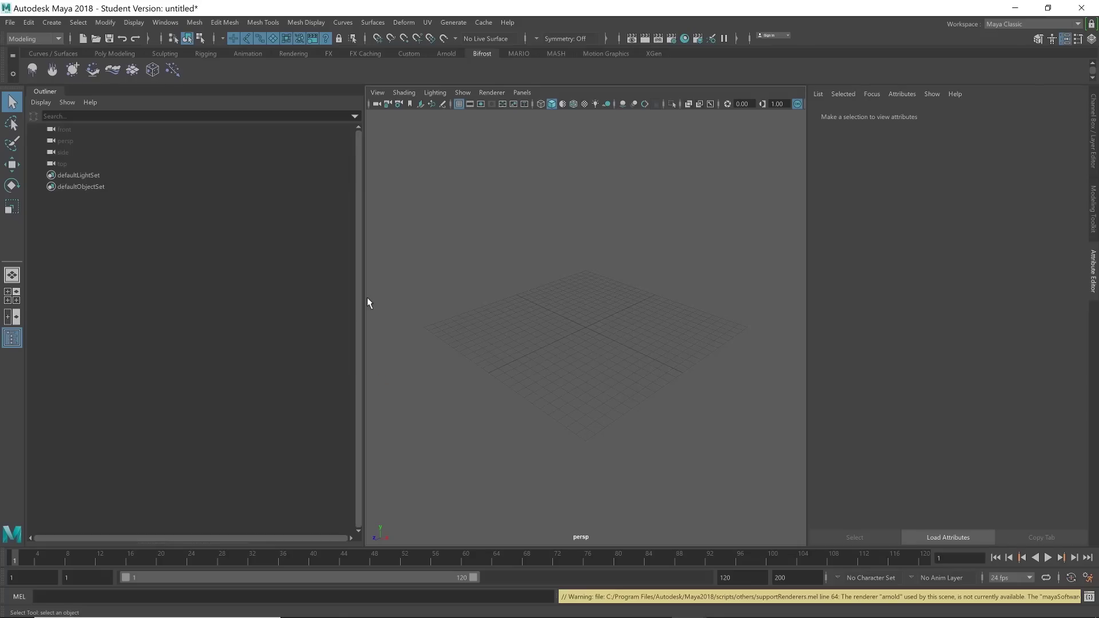
# Narrow the Outliner and import camera.abc from the G: drive's ExportAnimatedCamera folder
pyautogui.moveTo(366, 297); pyautogui.dragTo(245, 321)
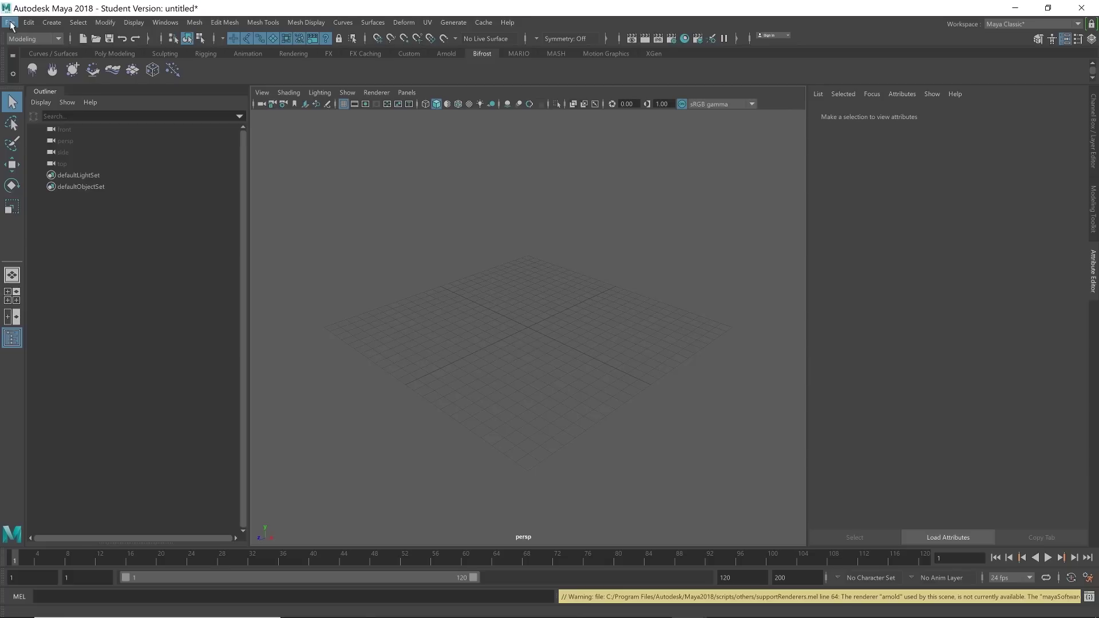
pyautogui.click(10, 24)
pyautogui.click(78, 102)
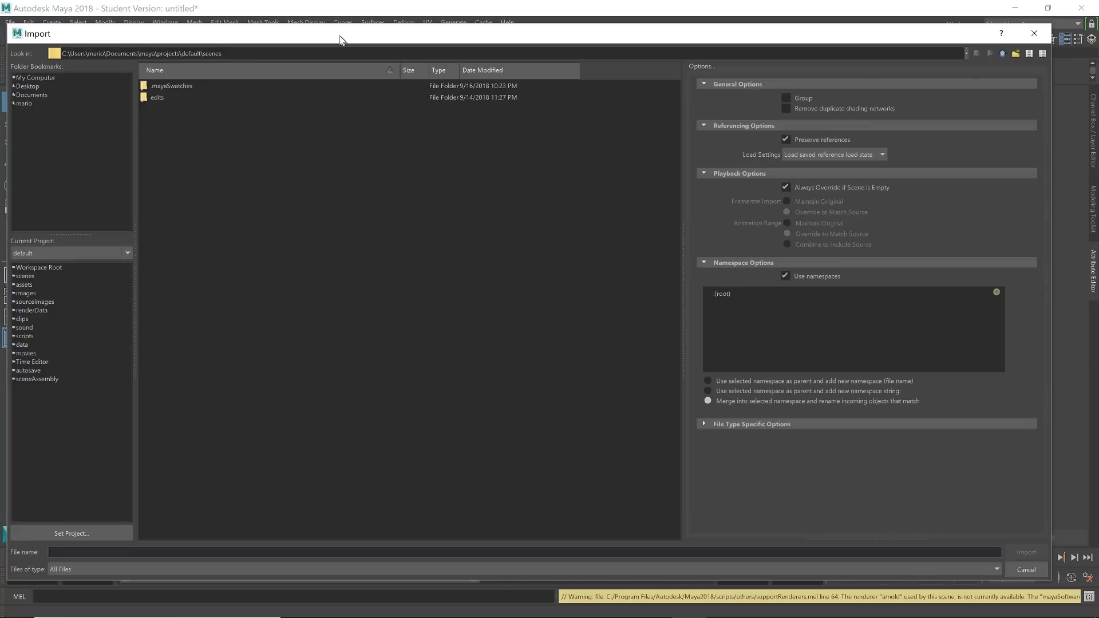
pyautogui.click(164, 99)
pyautogui.doubleClick(165, 99)
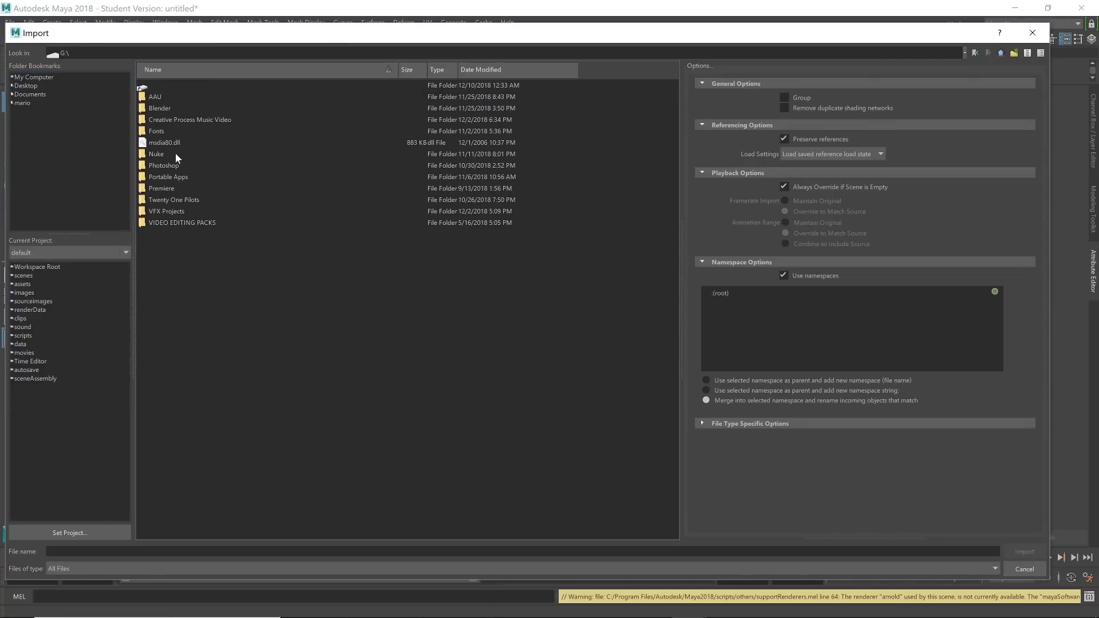
pyautogui.click(30, 87)
pyautogui.doubleClick(160, 177)
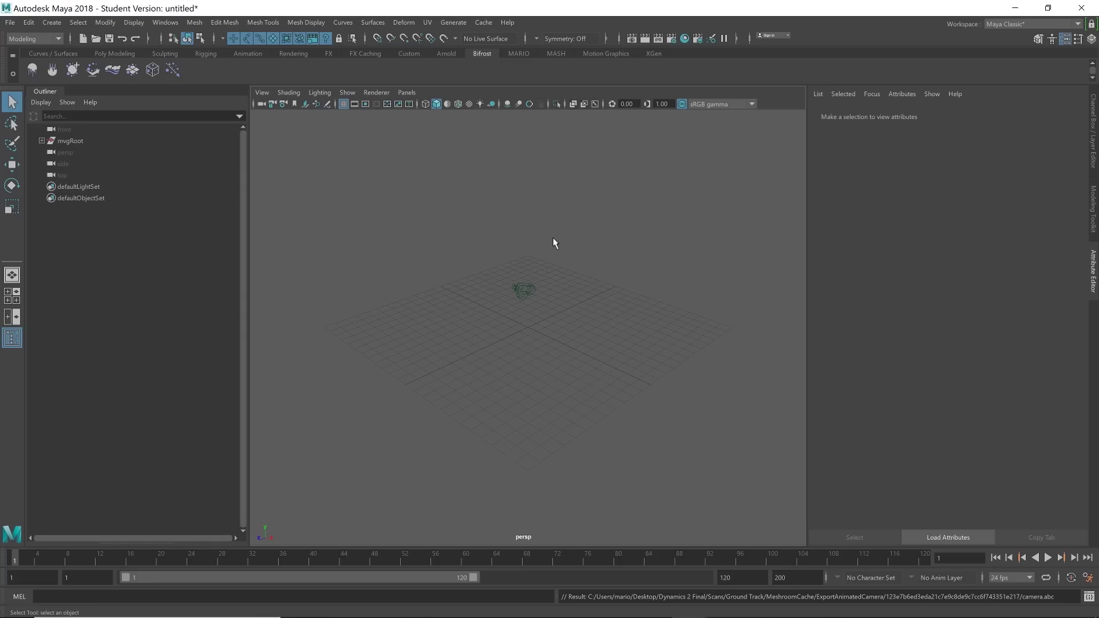
# Move in on the mvgRoot camera and scrub the timeline to preview its motion
pyautogui.keyDown('alt'); pyautogui.moveTo(554, 243); pyautogui.dragTo(605, 285, button='right'); pyautogui.keyUp('alt')
pyautogui.scroll(1, 604, 285)
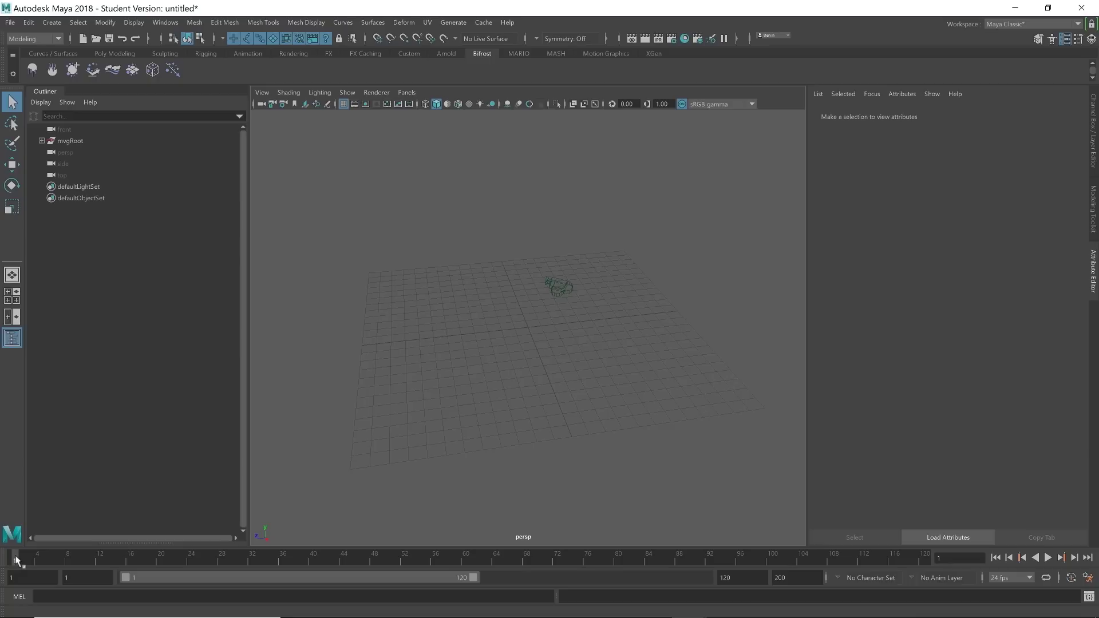
pyautogui.moveTo(16, 557)
pyautogui.mouseDown()
pyautogui.moveTo(561, 546)
pyautogui.moveTo(929, 558)
pyautogui.mouseUp()
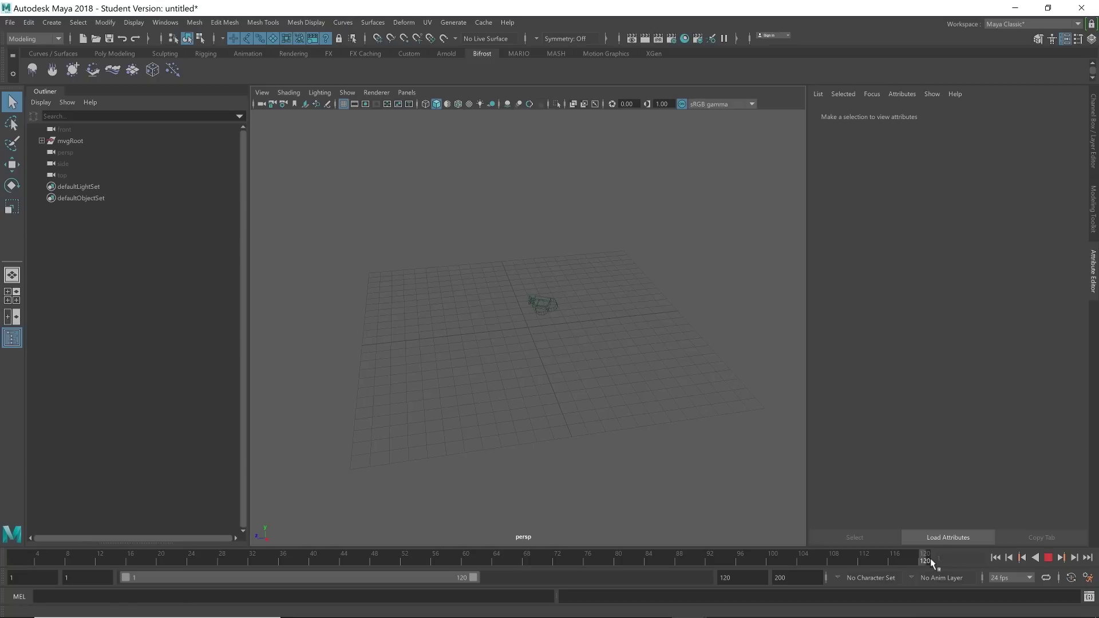
# Set animation and playback start to 0 and end to 332, keeping 24 fps
pyautogui.scroll(-2, 560, 331)
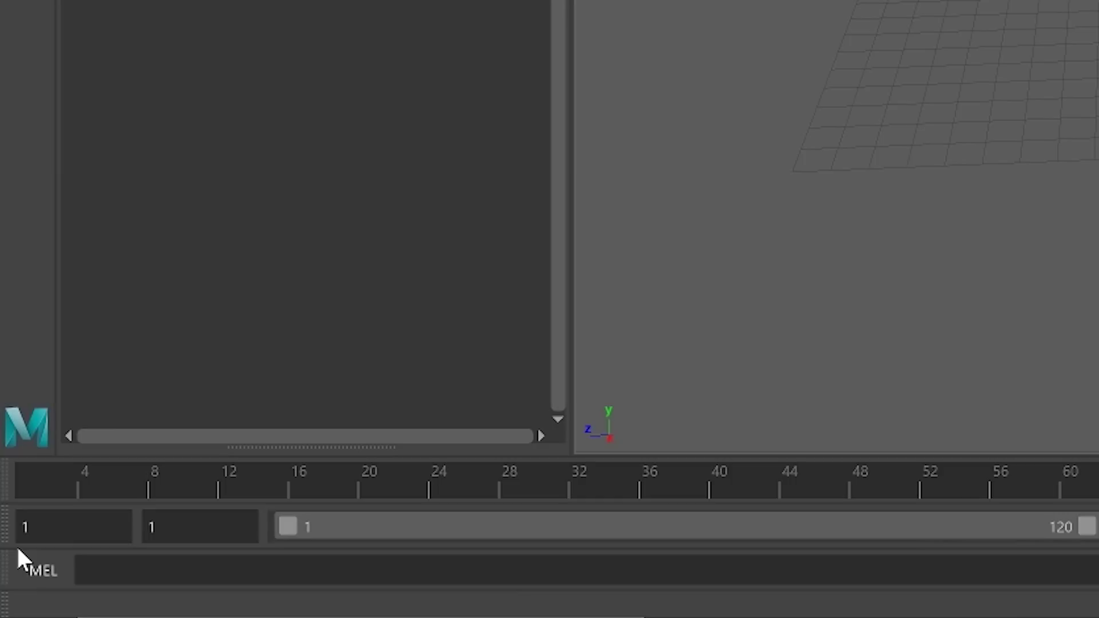
pyautogui.click(12, 578)
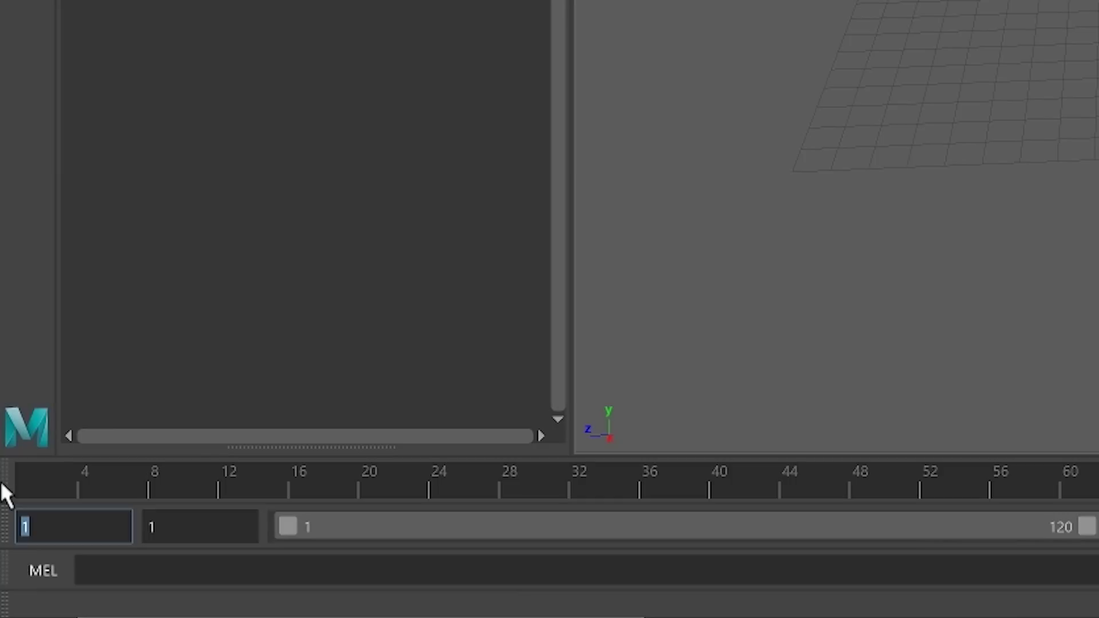
pyautogui.write('0')
pyautogui.press('Tab')
pyautogui.write('0')
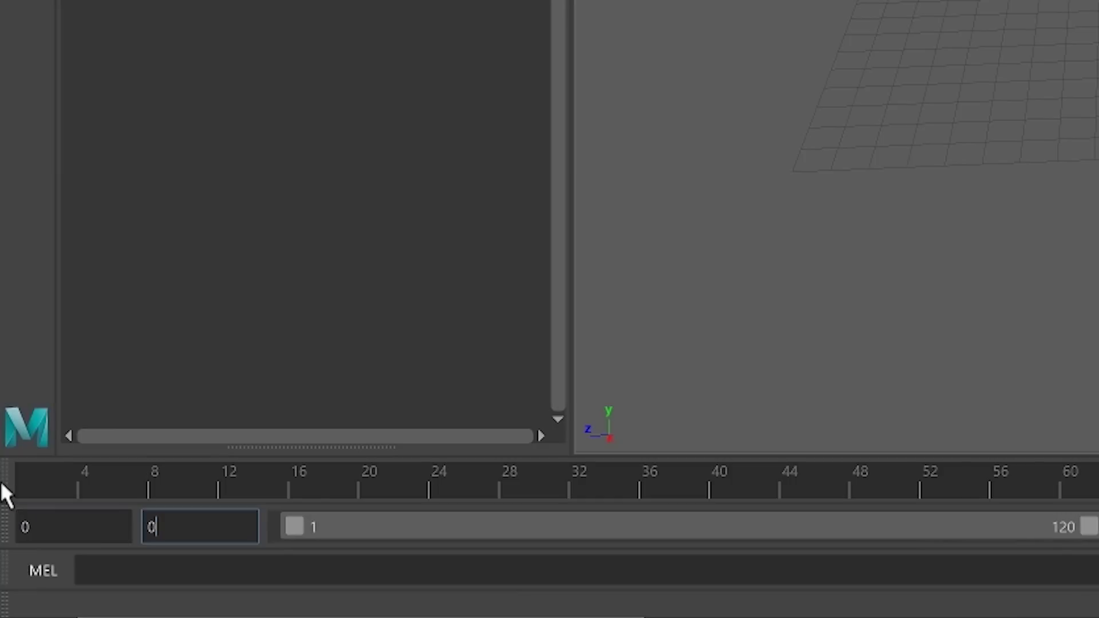
pyautogui.press('Tab')
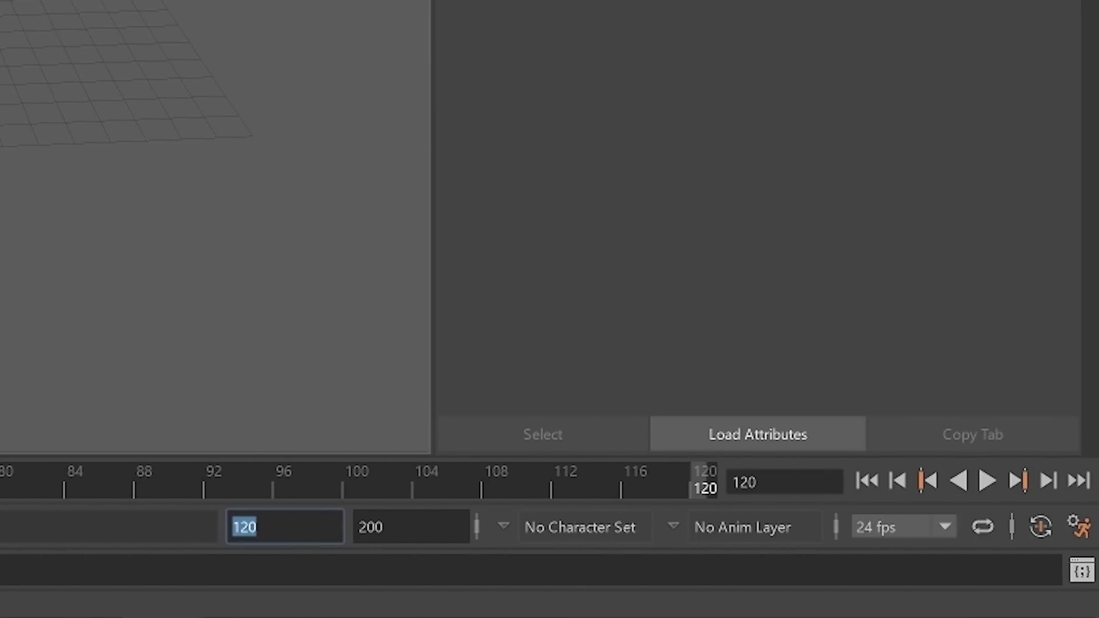
pyautogui.write('332')
pyautogui.press('Return')
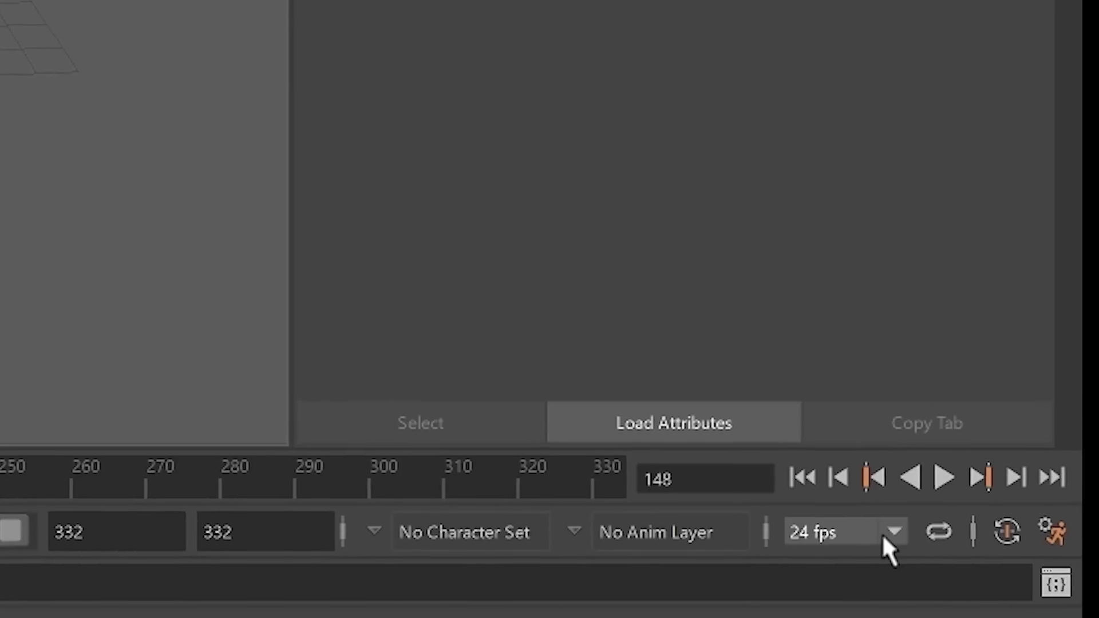
pyautogui.click(886, 504)
pyautogui.click(883, 485)
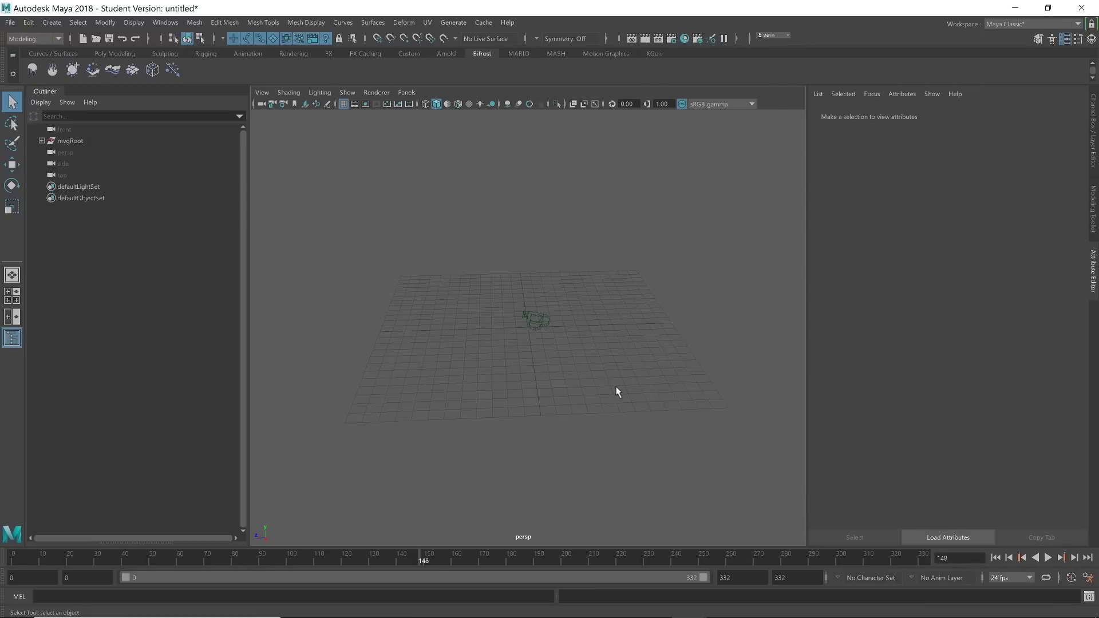
pyautogui.click(535, 319)
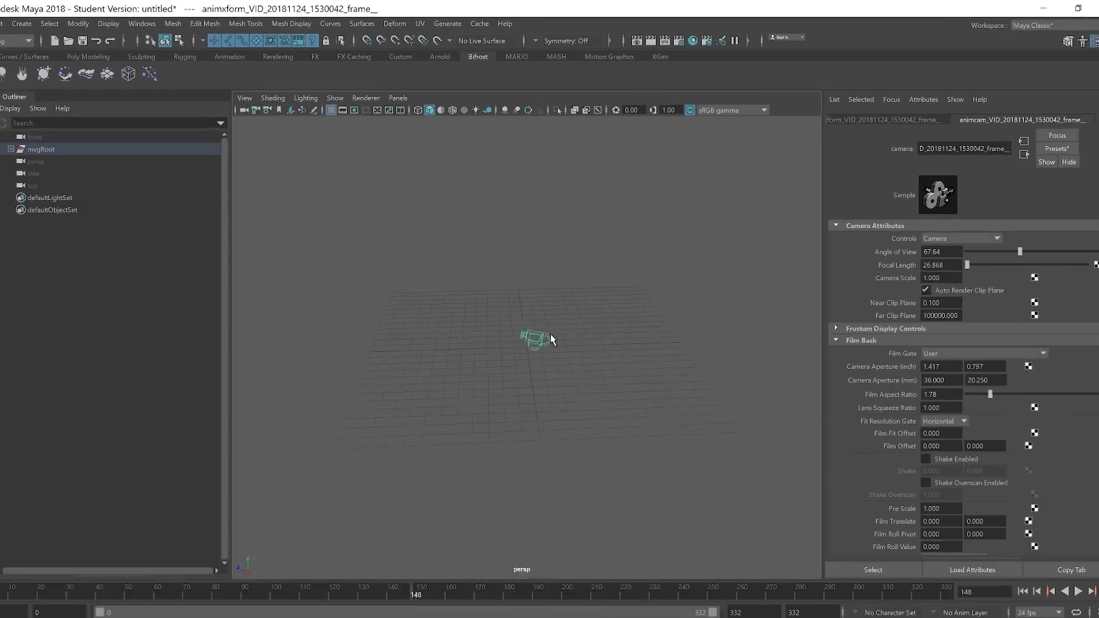
# Export the selected camera to Alembic over the 0–332 time slider range in Ogawa format
pyautogui.click(487, 24)
pyautogui.moveTo(449, 86)
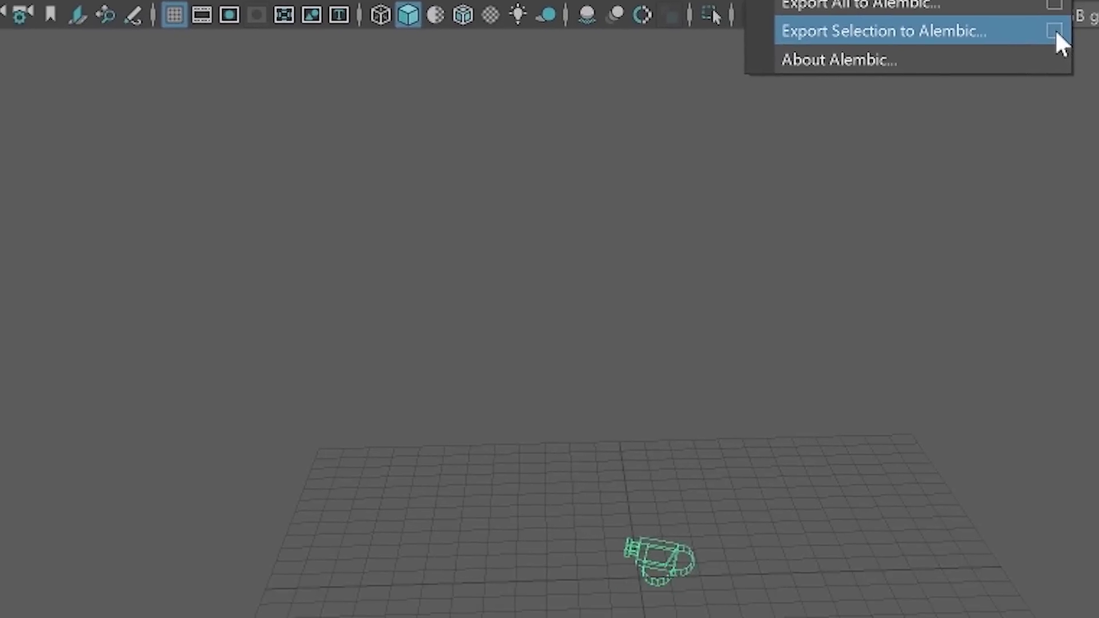
pyautogui.click(910, 274)
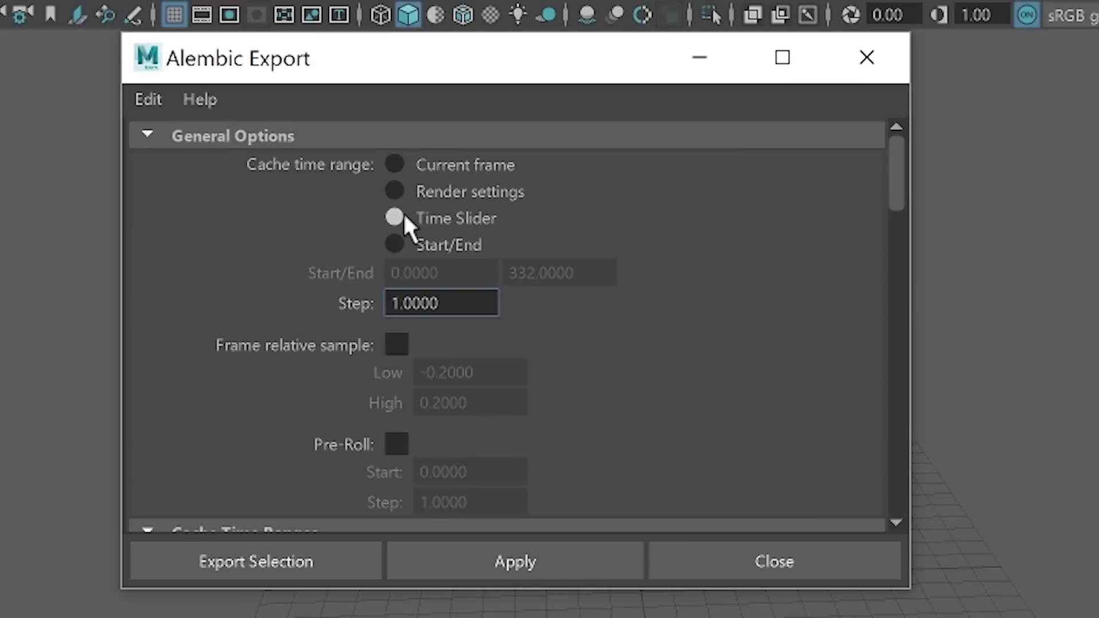
pyautogui.moveTo(893, 172); pyautogui.dragTo(894, 474)
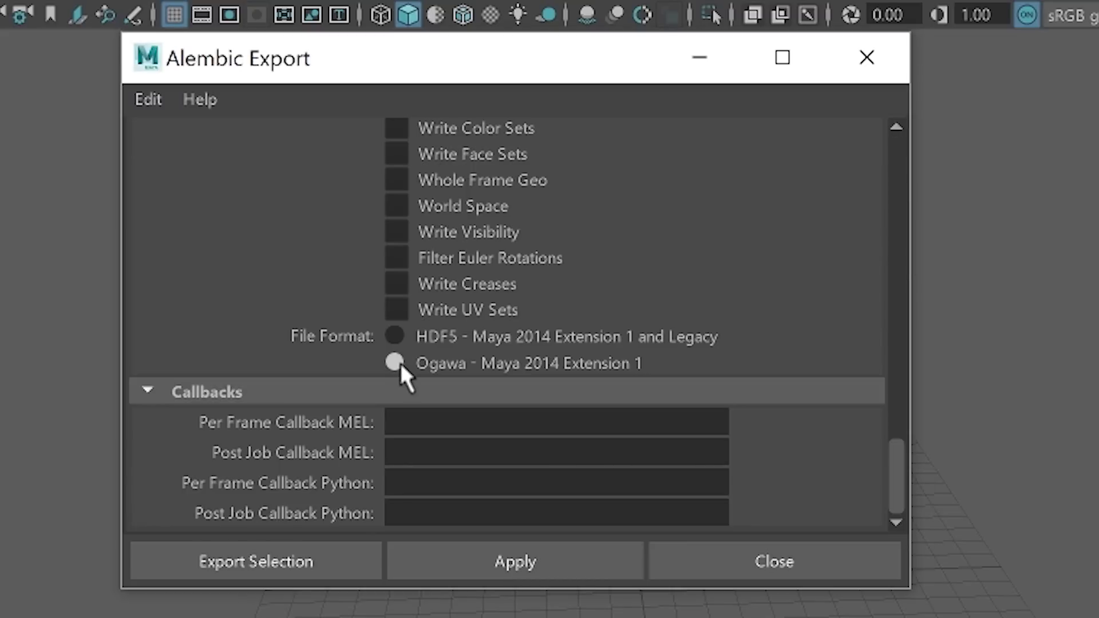
pyautogui.click(455, 339)
pyautogui.click(442, 363)
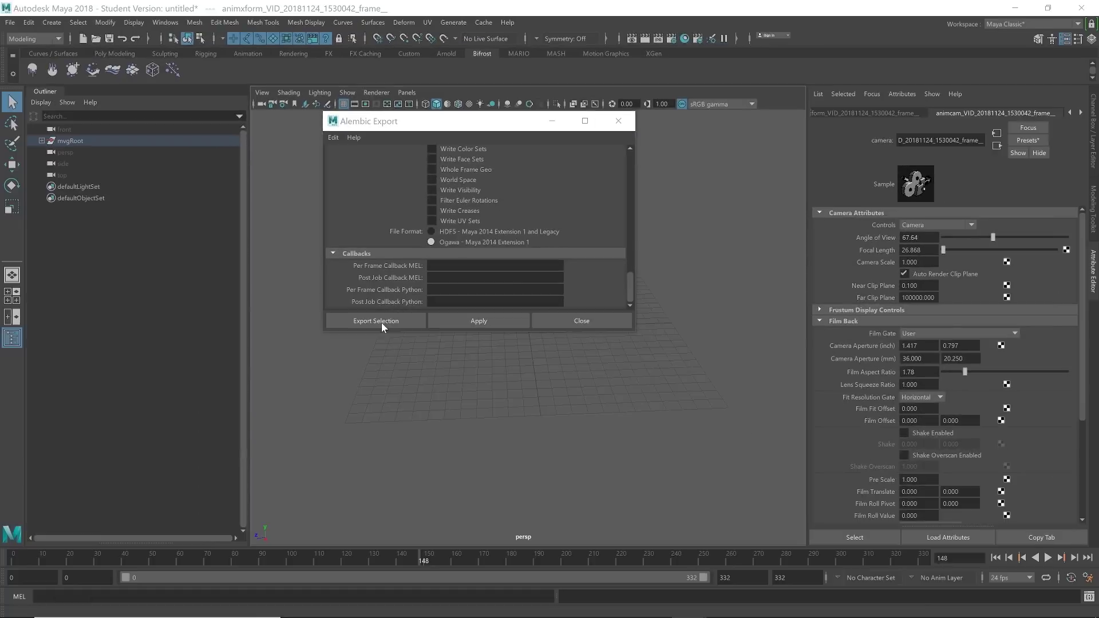
pyautogui.click(381, 321)
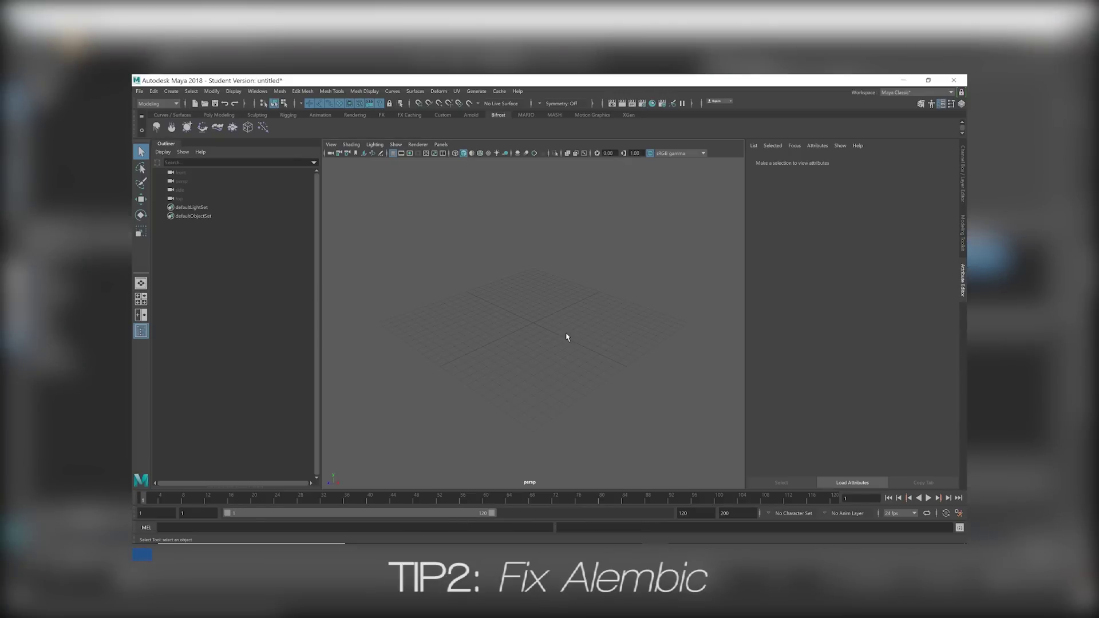
# Move the folder window holding camera.abc to the right side of the screen
pyautogui.moveTo(440, 533)
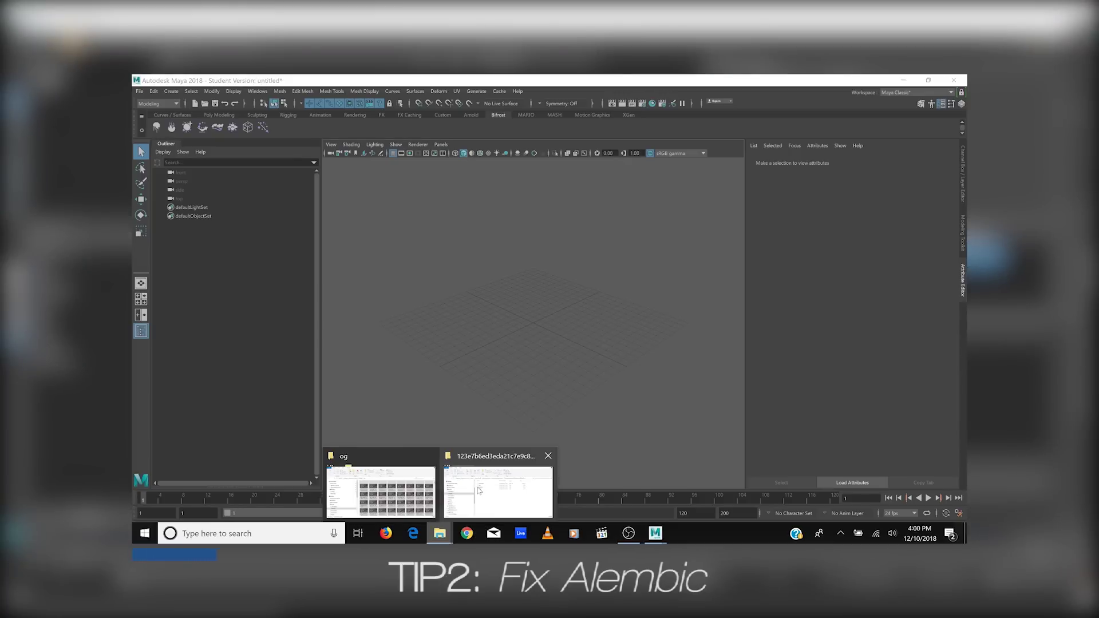
pyautogui.moveTo(650, 196); pyautogui.dragTo(855, 194)
pyautogui.click(760, 299)
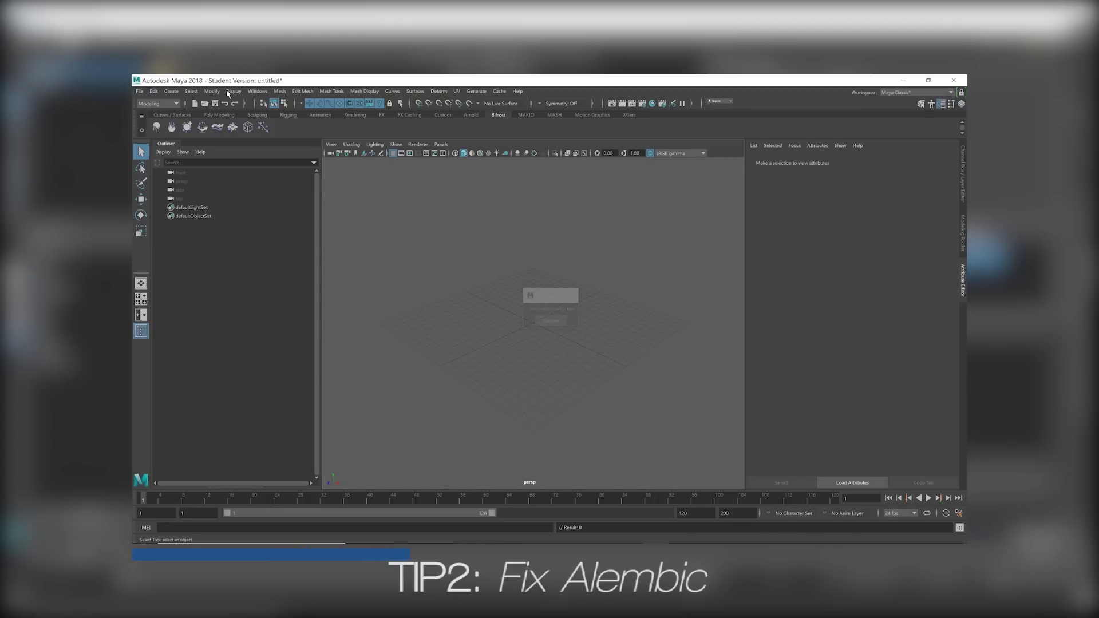
# Load and auto-load the AbcExport and AbcImport plug-ins, auto-load AbcBullet, then drag camera.abc into Maya
pyautogui.click(258, 91)
pyautogui.moveTo(287, 176)
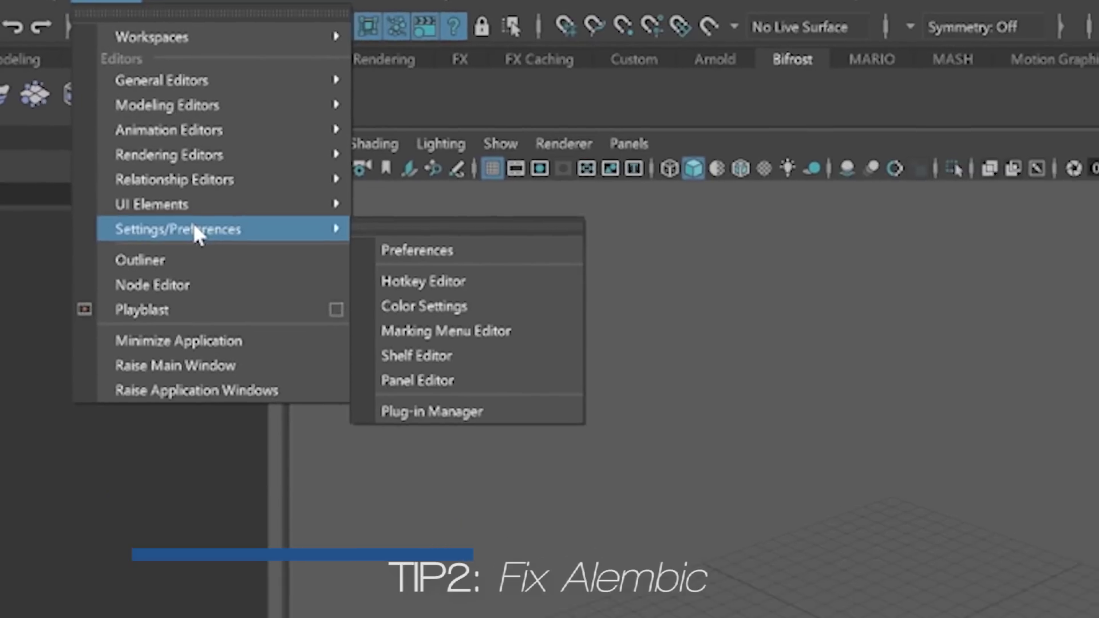
pyautogui.click(380, 331)
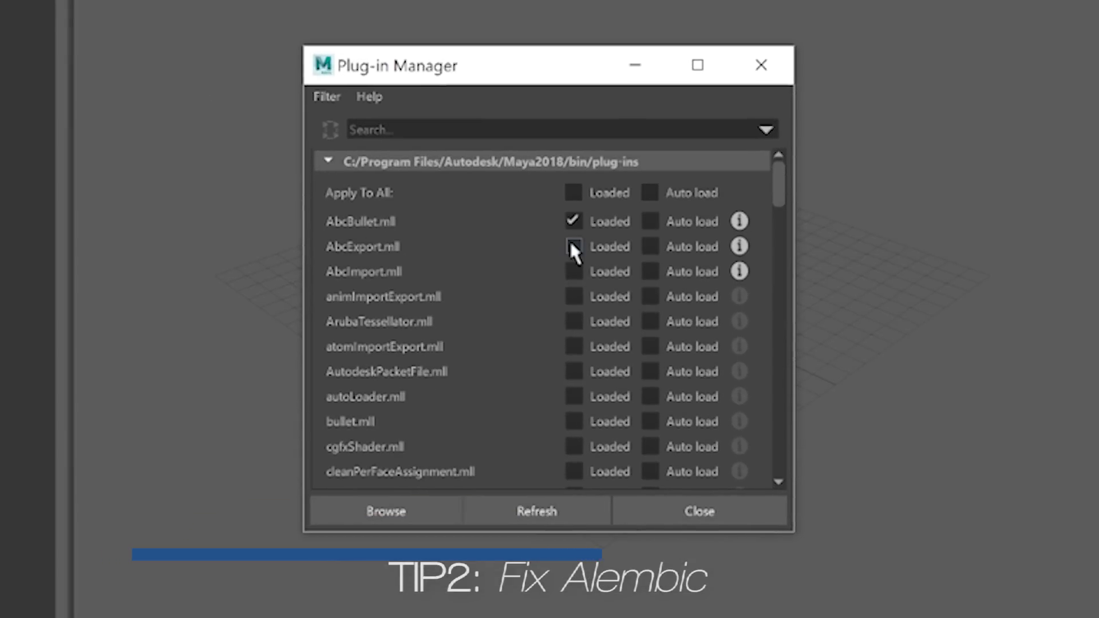
pyautogui.click(572, 247)
pyautogui.click(573, 271)
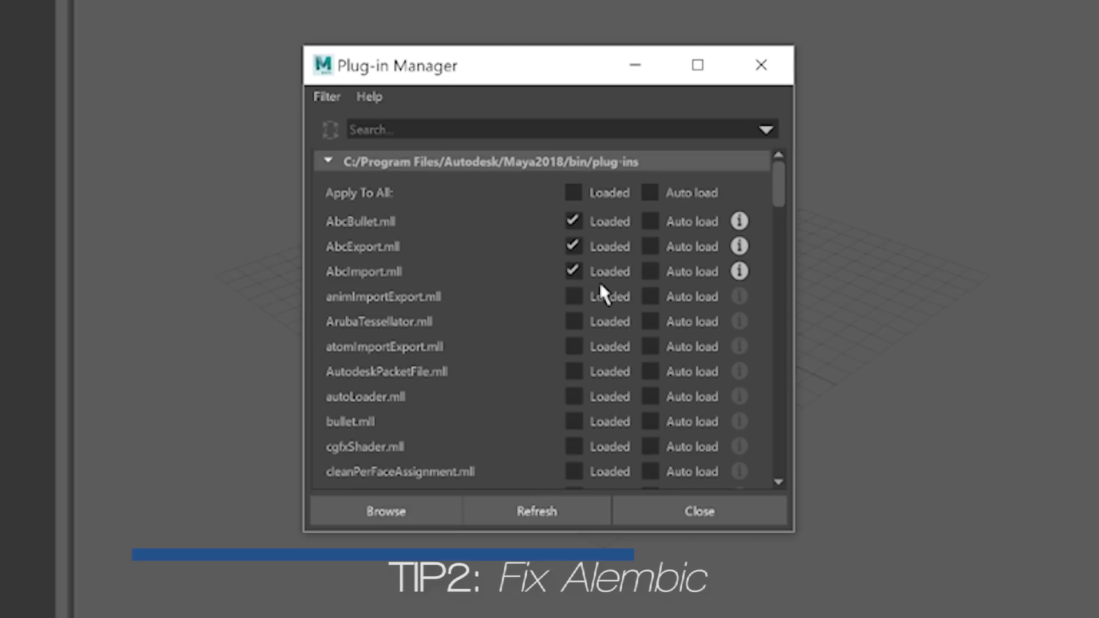
pyautogui.click(649, 221)
pyautogui.click(650, 246)
pyautogui.click(649, 272)
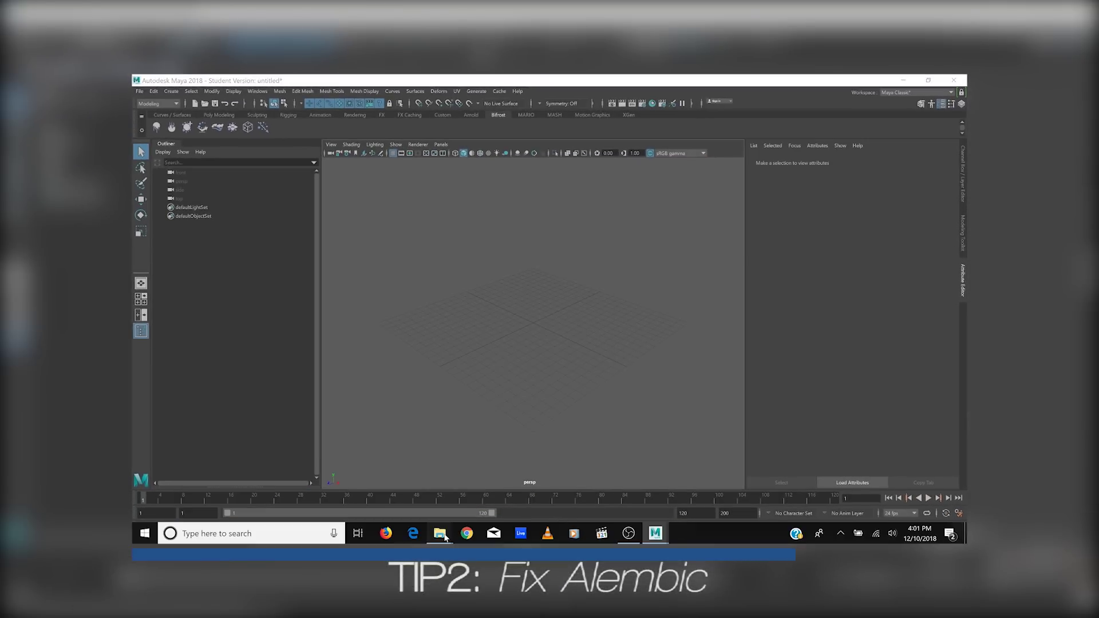
pyautogui.click(442, 534)
pyautogui.moveTo(744, 299); pyautogui.dragTo(498, 302)
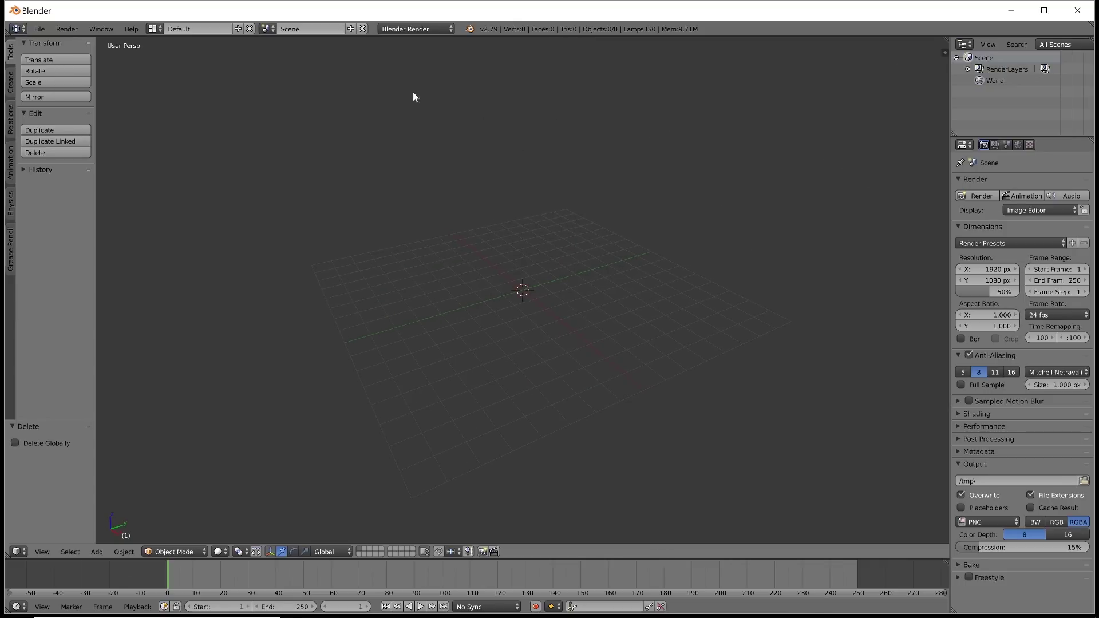
# Import cameramovefromblender.abc from the Desktop as an Alembic camera
pyautogui.click(39, 28)
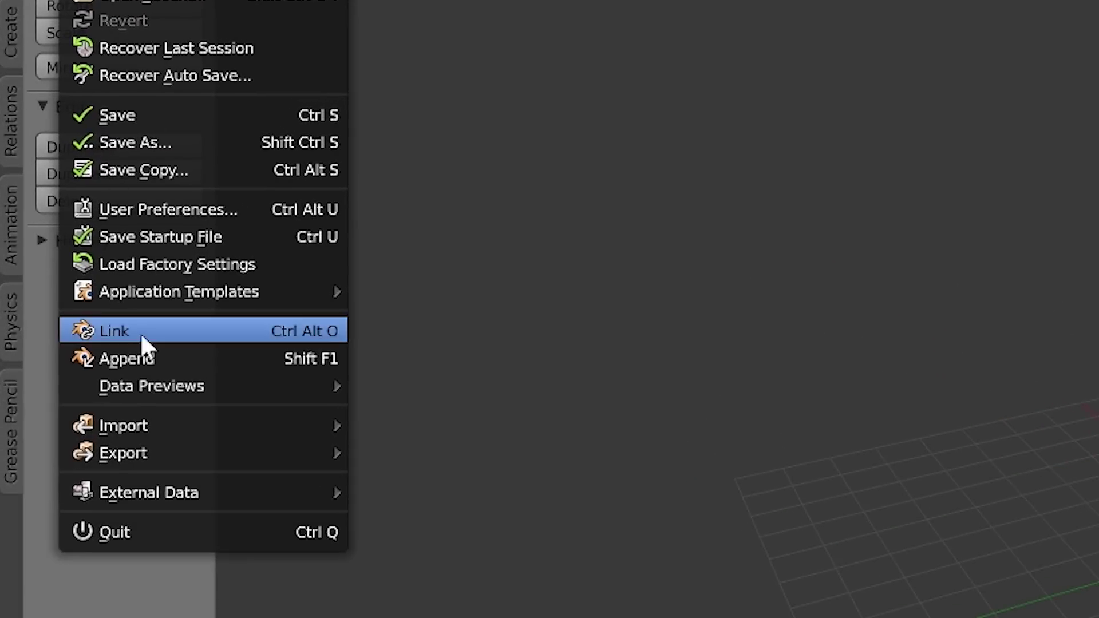
pyautogui.moveTo(184, 425)
pyautogui.click(463, 465)
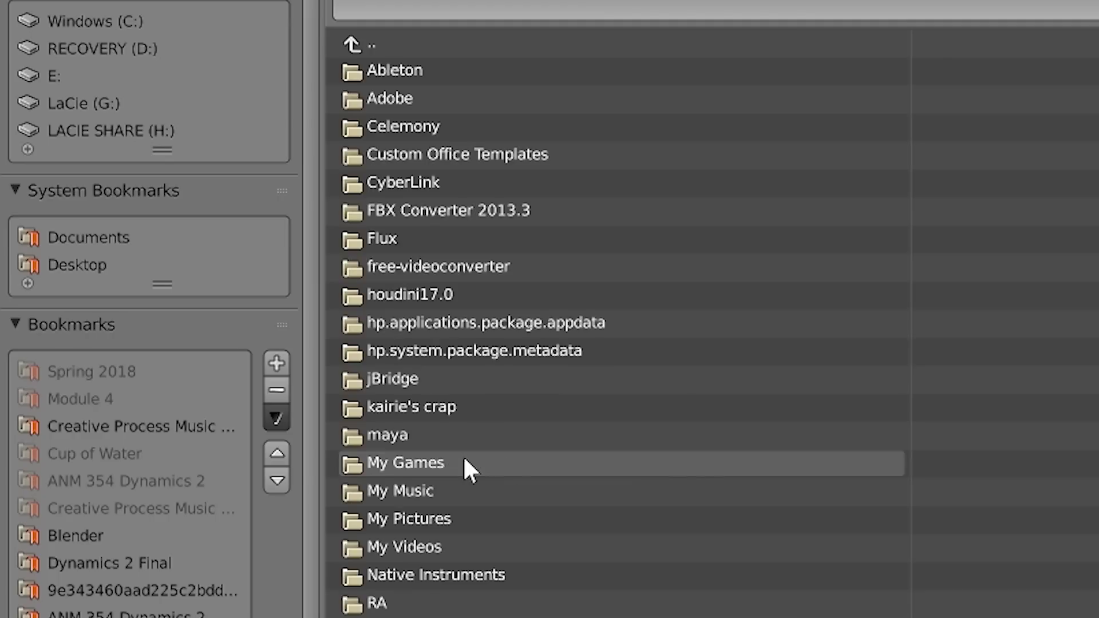
pyautogui.click(85, 265)
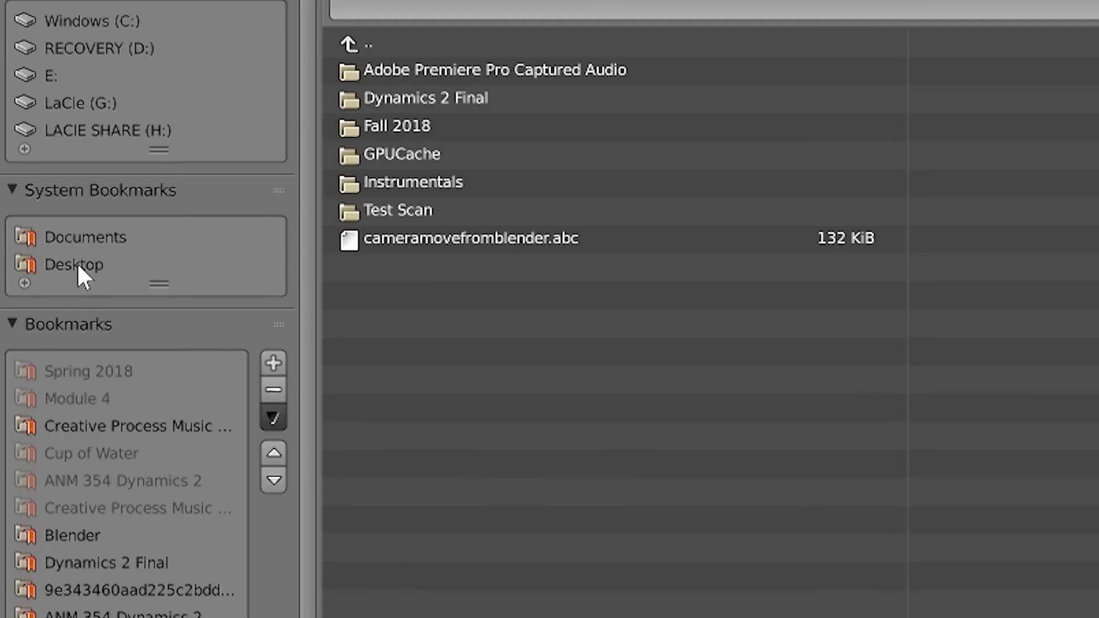
pyautogui.click(459, 242)
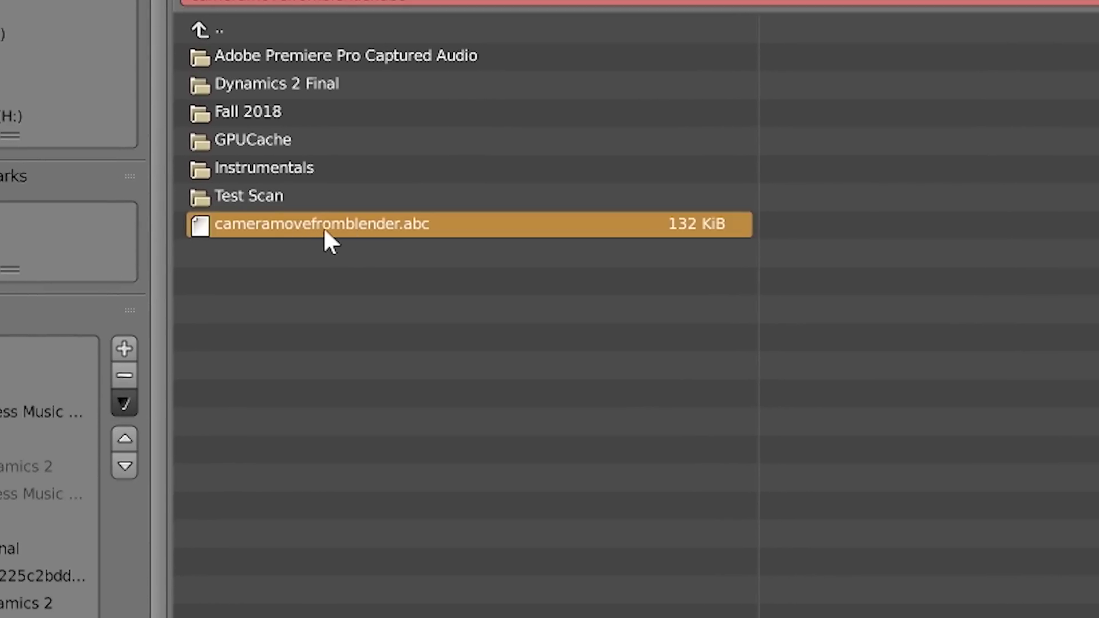
pyautogui.doubleClick(356, 225)
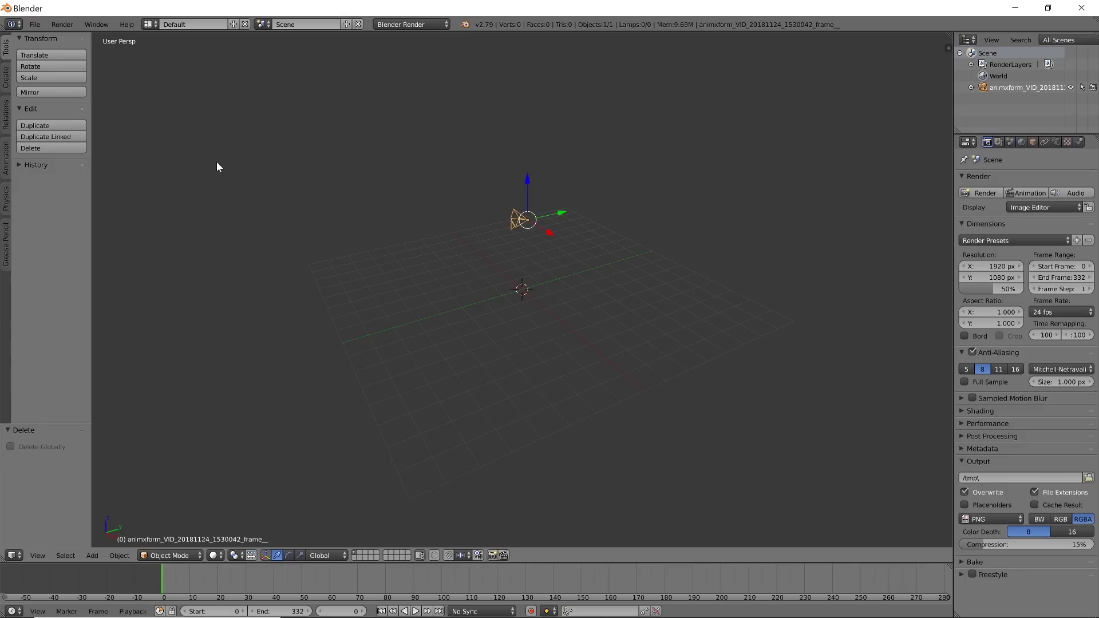
# Scrub the timeline forward and back to frame 113 to watch the camera move
pyautogui.moveTo(166, 568); pyautogui.dragTo(635, 579)
pyautogui.scroll(-2, 634, 579)
pyautogui.moveTo(634, 579); pyautogui.dragTo(502, 581, button='middle')
pyautogui.moveTo(502, 581); pyautogui.dragTo(196, 595)
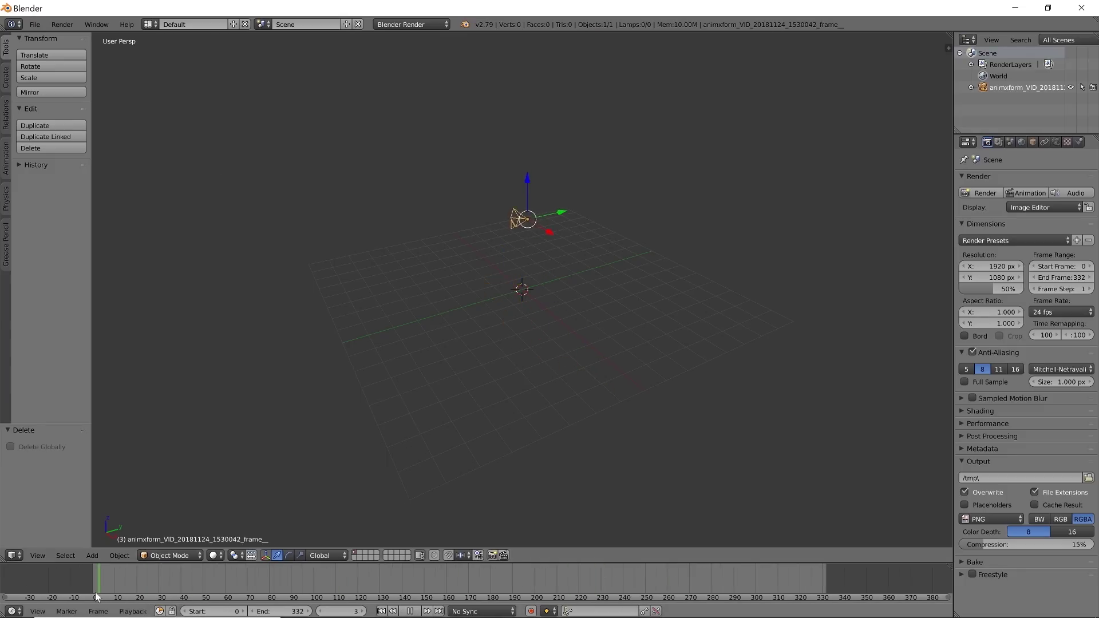
# Import the Meshroom textured mesh as a Wavefront OBJ
pyautogui.click(35, 24)
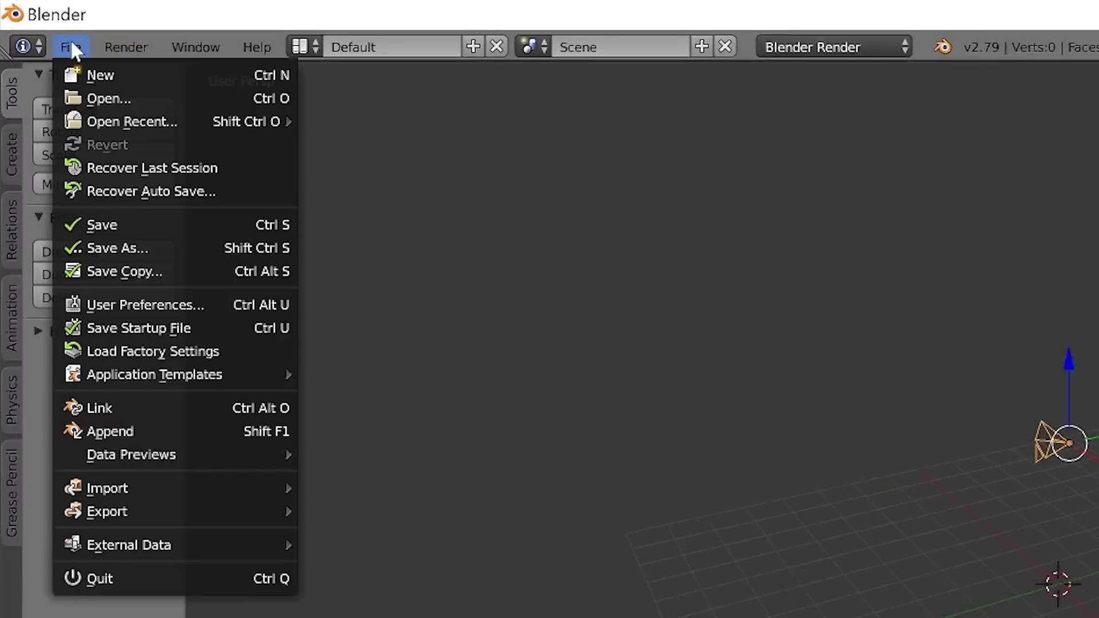
pyautogui.moveTo(73, 240)
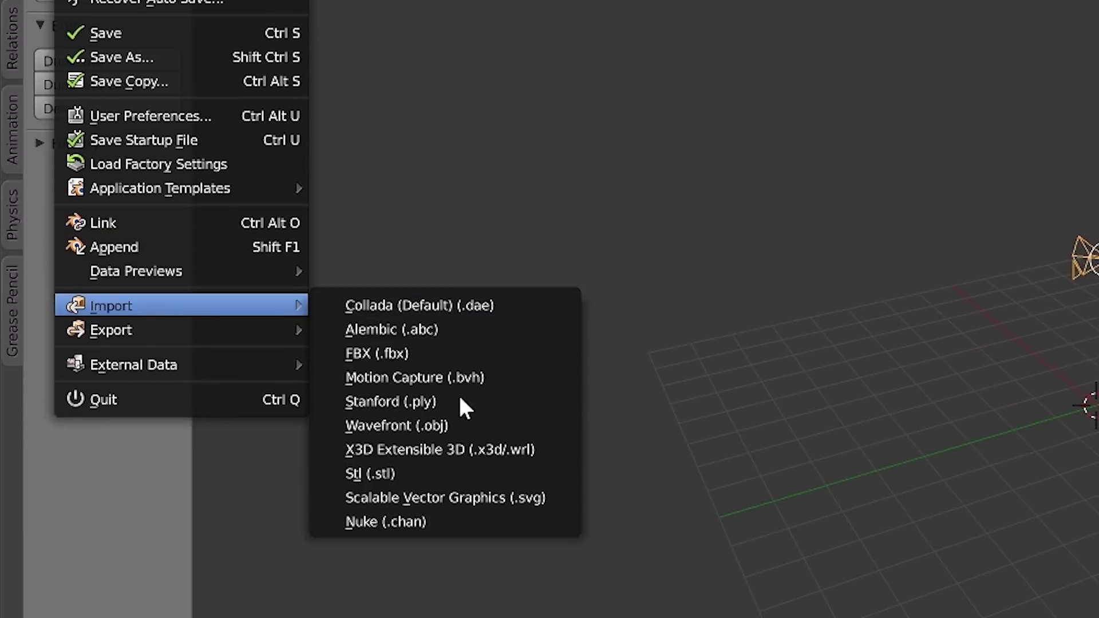
pyautogui.click(439, 427)
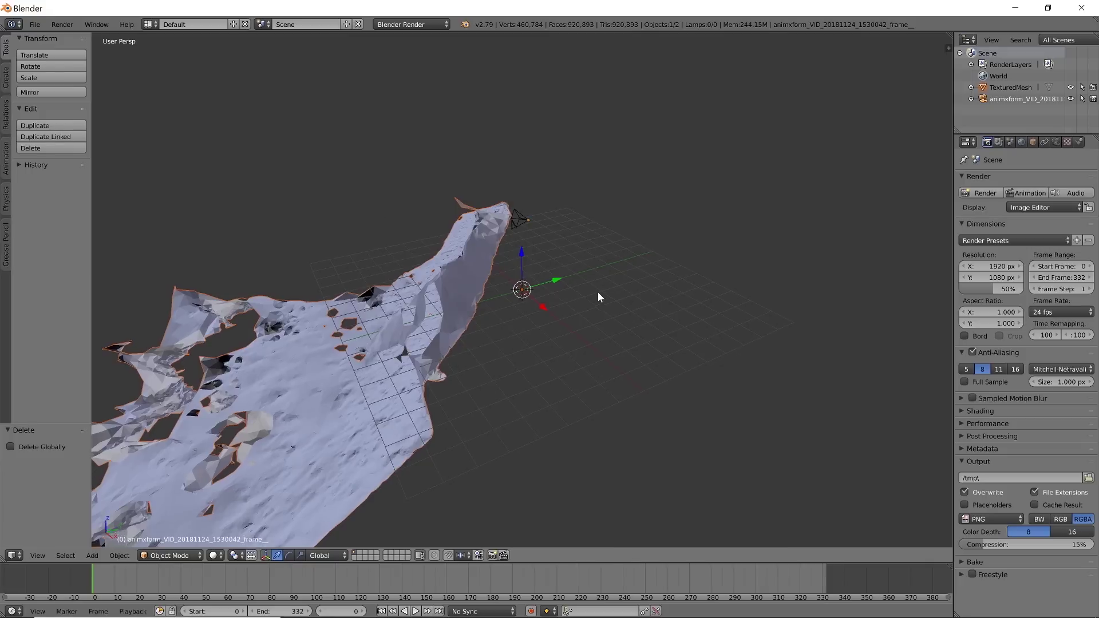
# View the upright mesh through the imported camera, play the animation, and scrub the frames
pyautogui.moveTo(597, 292); pyautogui.dragTo(576, 263, button='middle')
pyautogui.moveTo(479, 328)
pyautogui.mouseDown(button='middle')
pyautogui.moveTo(491, 274)
pyautogui.moveTo(466, 322)
pyautogui.mouseUp(button='middle')
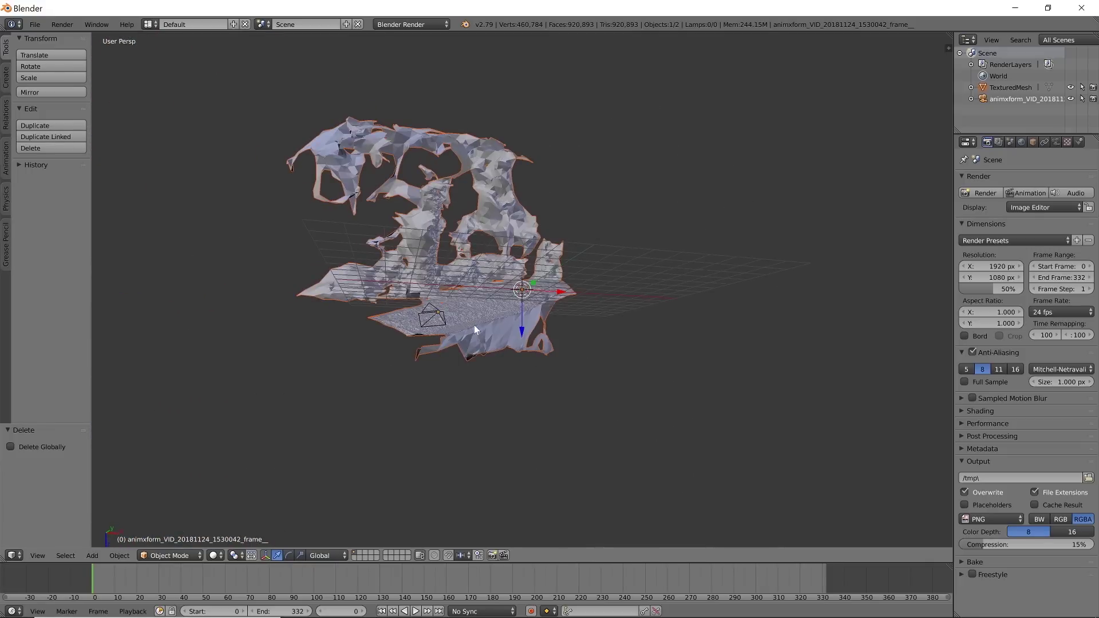
pyautogui.press('KP_0')
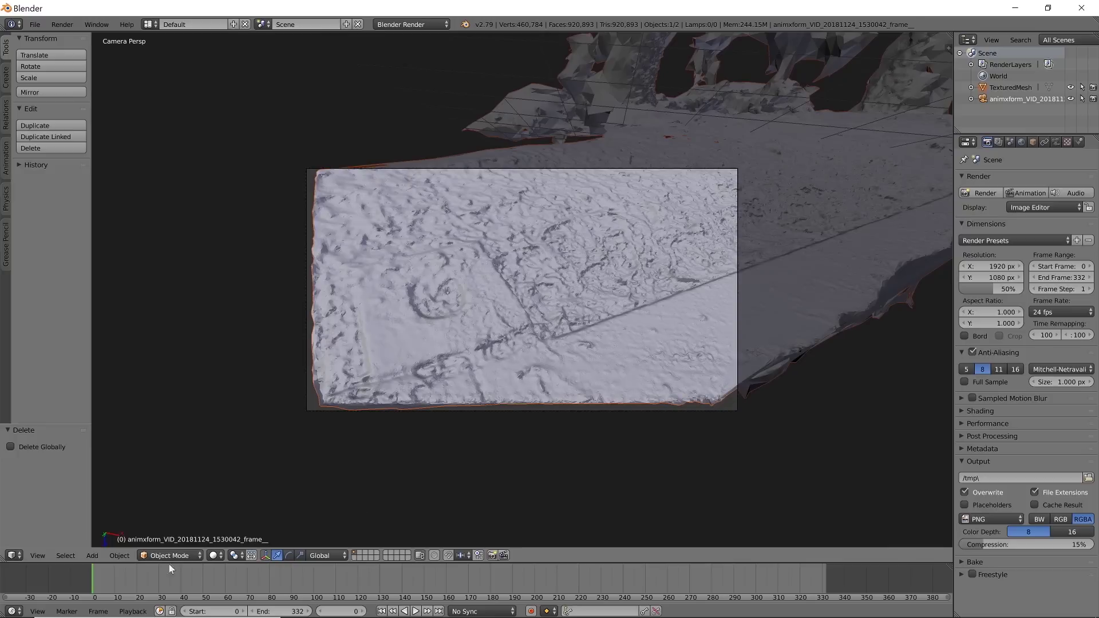
pyautogui.hotkey('alt', 'a')
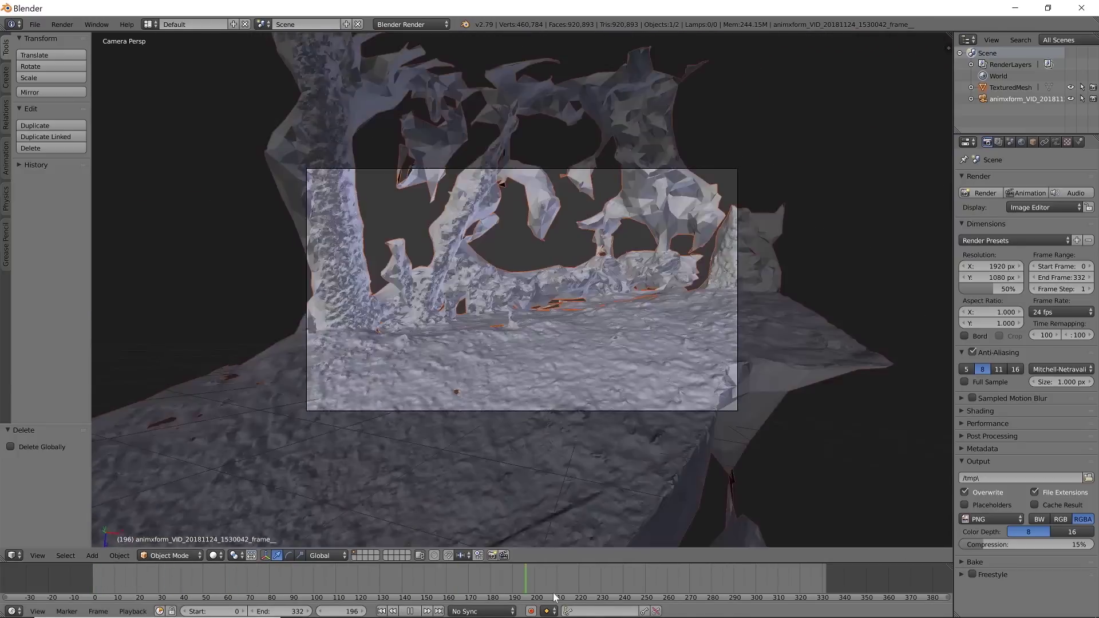
pyautogui.moveTo(554, 594); pyautogui.dragTo(97, 576)
# Play the animation and compare the mesh against the footage at frames 49 and 165
pyautogui.hotkey('alt', 'a')
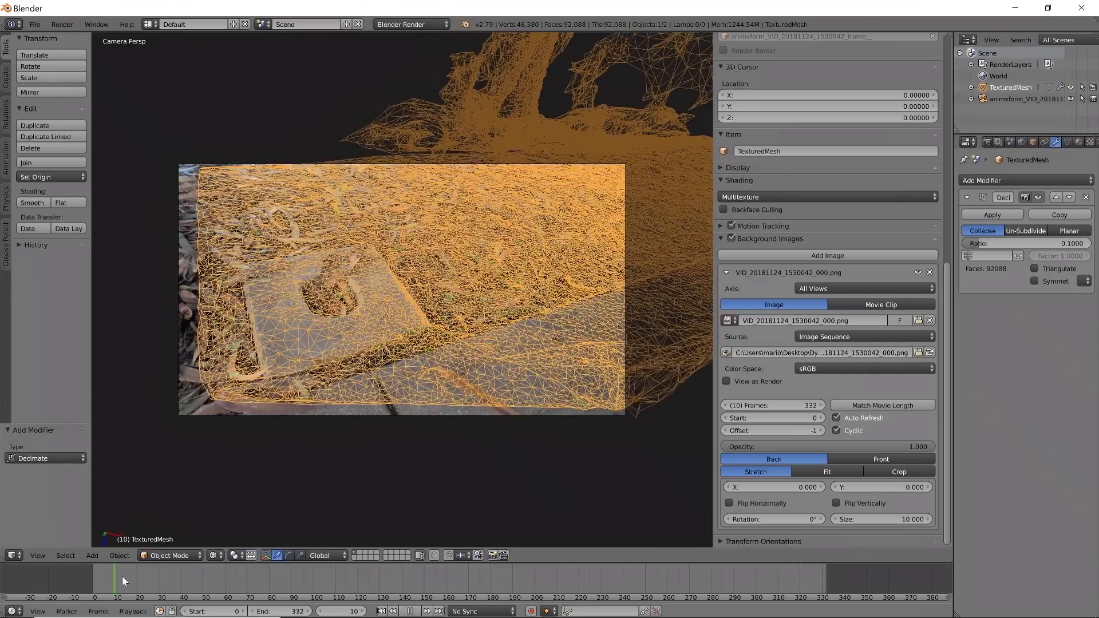
pyautogui.moveTo(146, 576); pyautogui.dragTo(194, 572)
pyautogui.hotkey('alt', 'a')
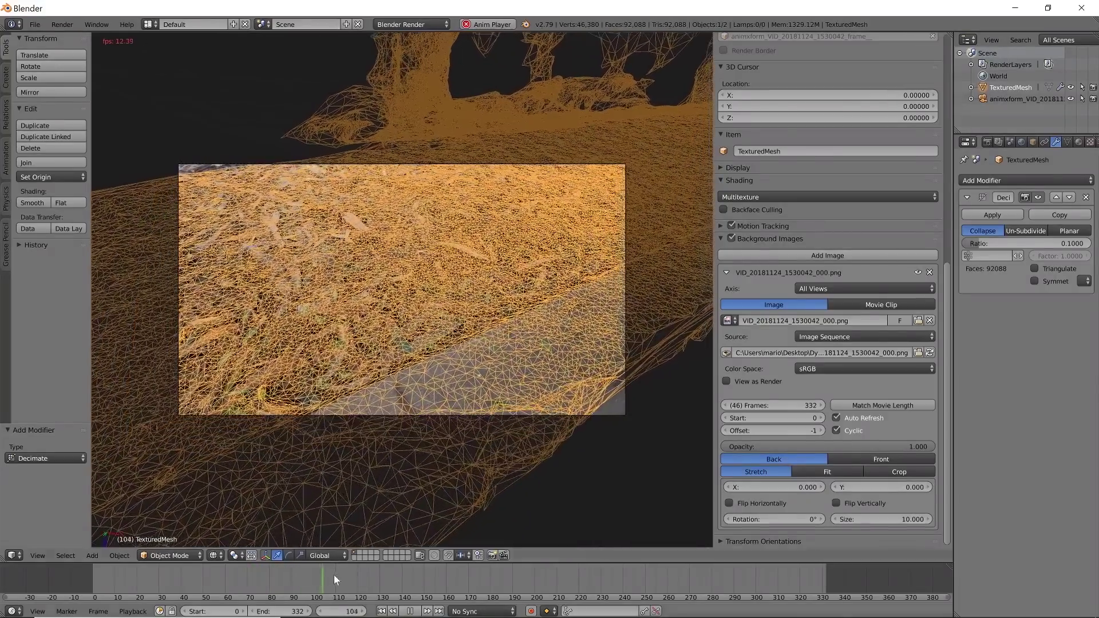
pyautogui.hotkey('alt', 'a')
pyautogui.moveTo(336, 575); pyautogui.dragTo(214, 578)
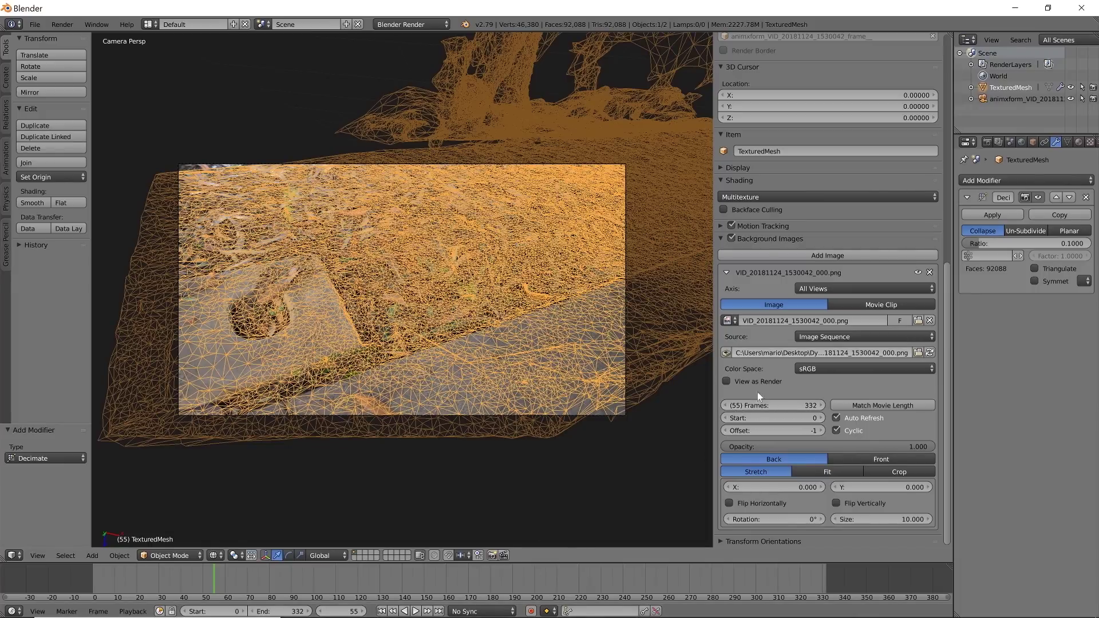
# Try a background offset of 0, restore it to -1, and check sync at frame 212
pyautogui.click(821, 430)
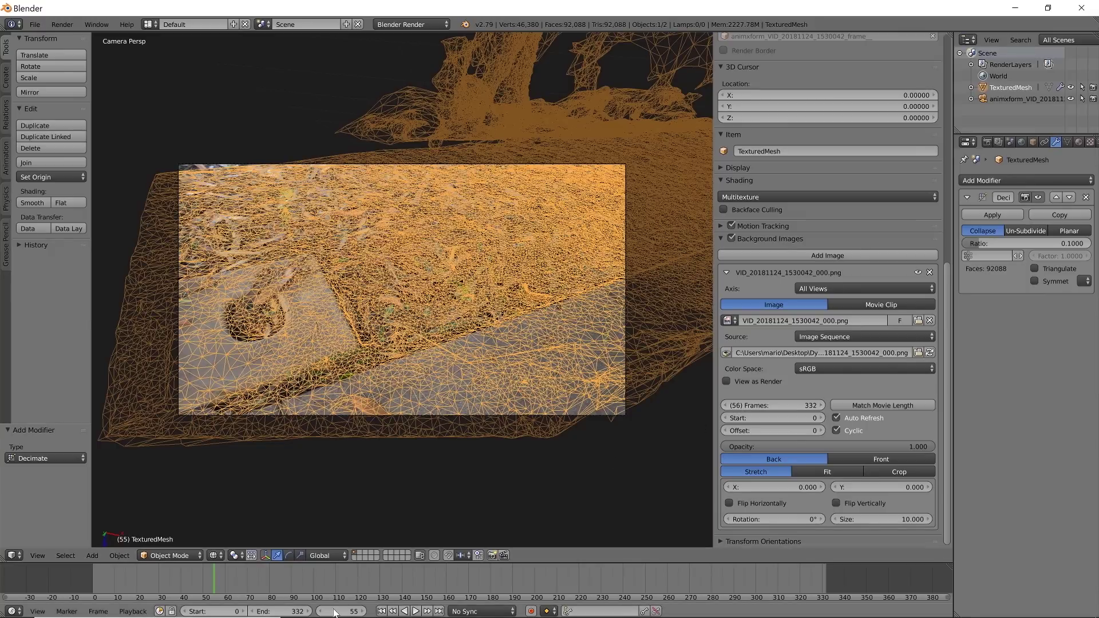
pyautogui.click(726, 430)
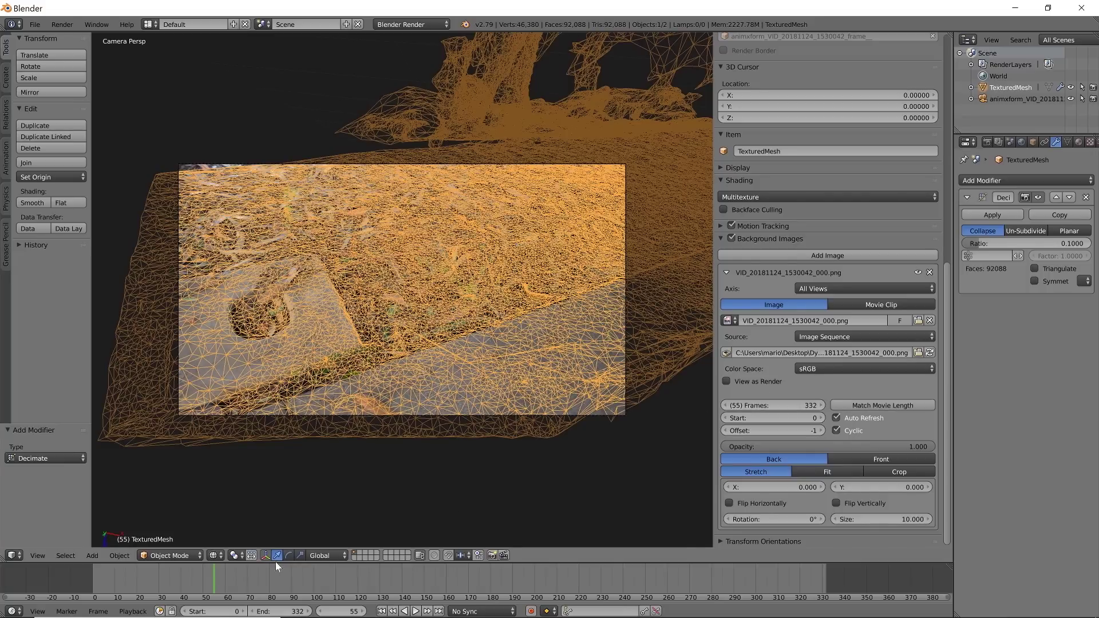
pyautogui.moveTo(228, 567); pyautogui.dragTo(561, 575)
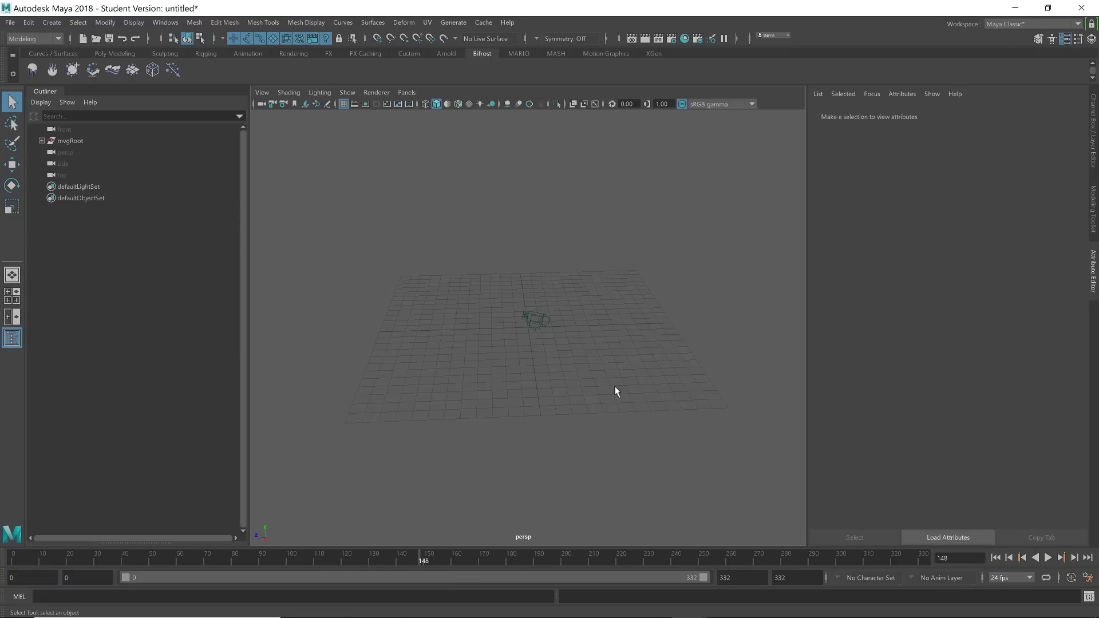
# Export the selected camera from Maya as an Alembic cache
pyautogui.click(693, 111)
pyautogui.scroll(-10, 630, 213)
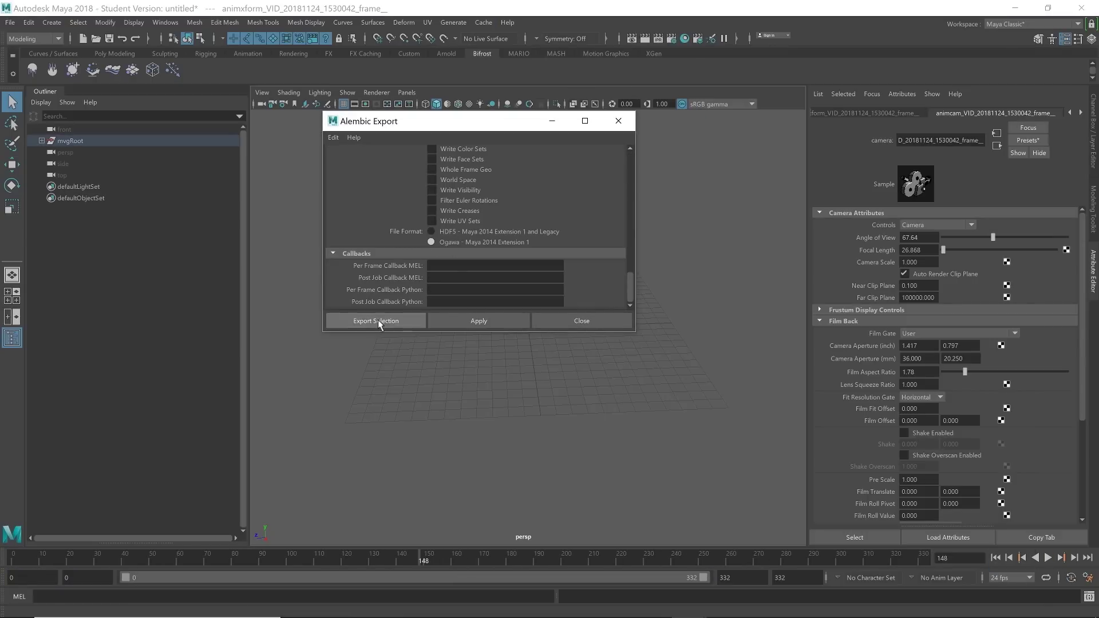
pyautogui.click(378, 322)
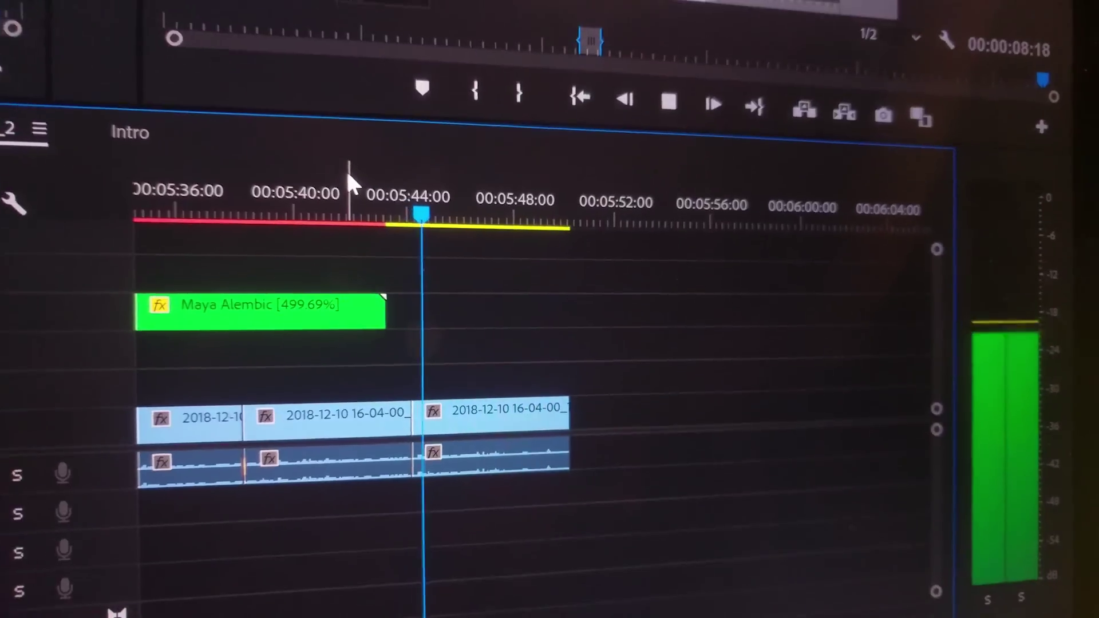